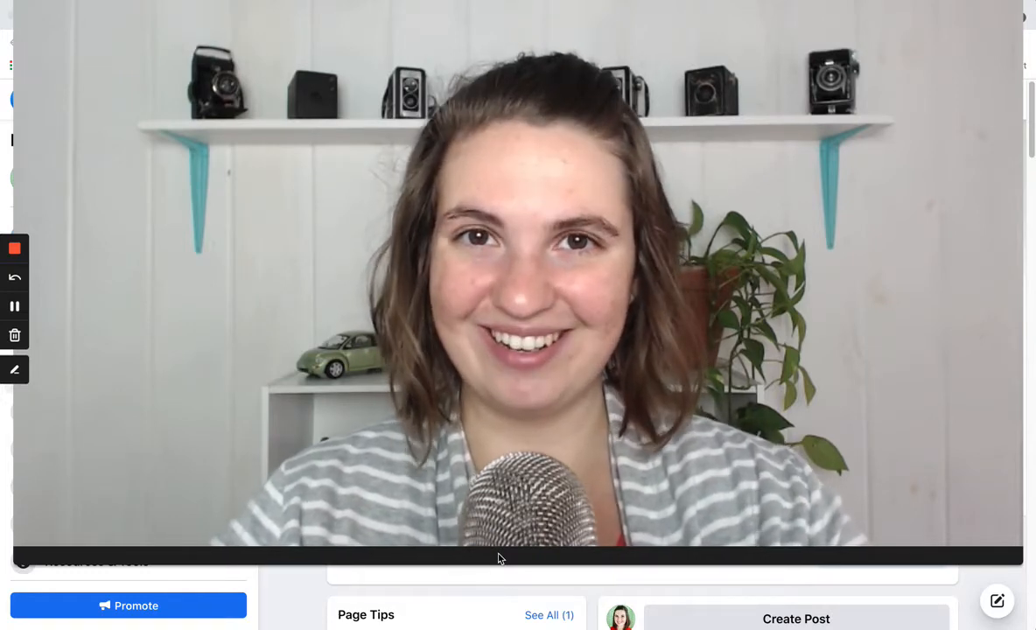
mouse_move(495, 563)
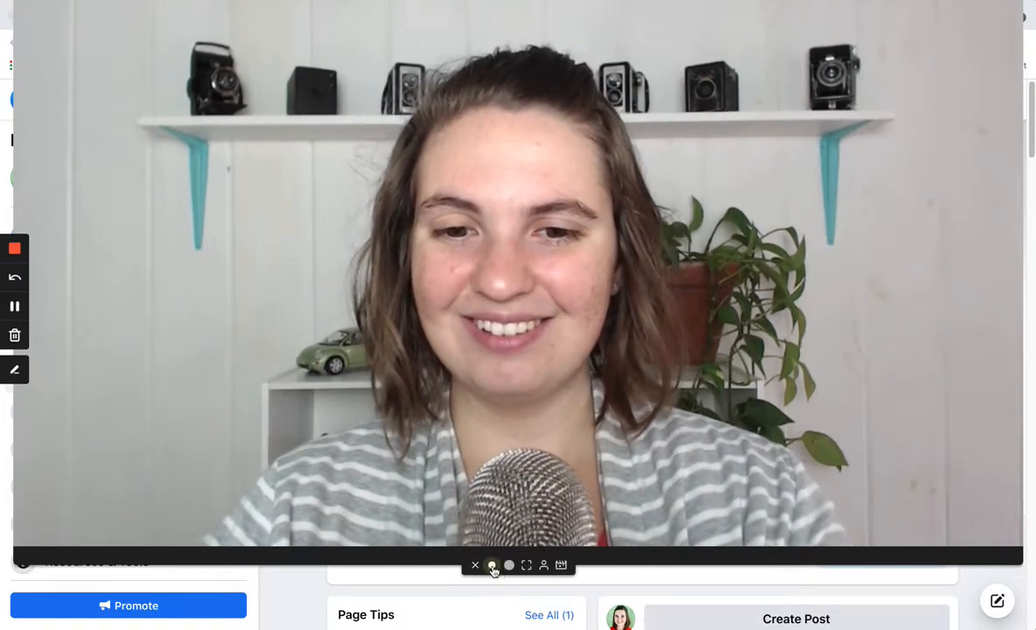
left_click(491, 566)
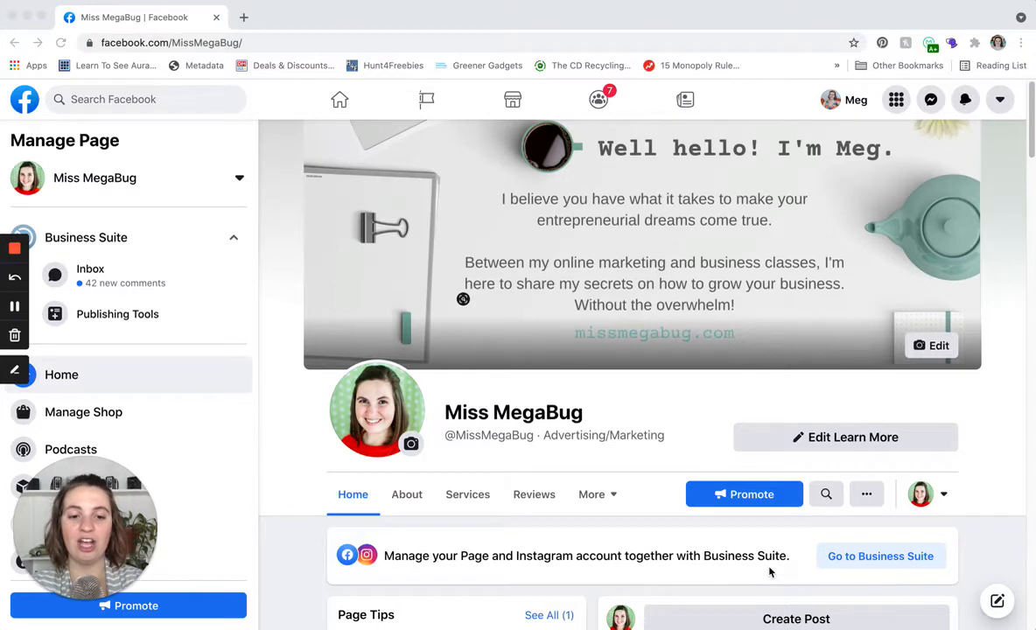
scroll(731, 523, "down", 2)
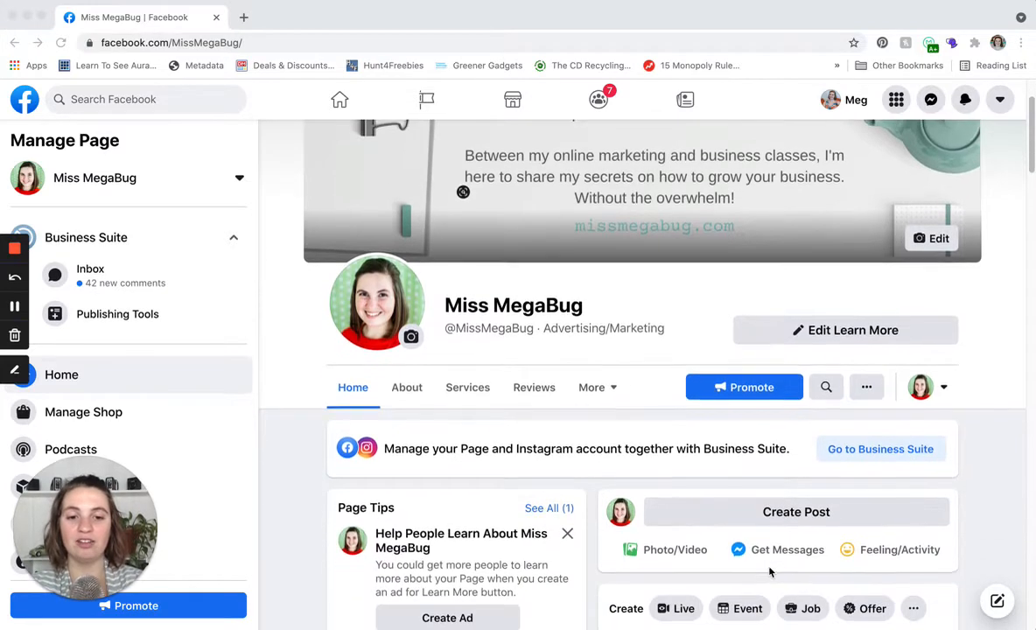
left_click(769, 516)
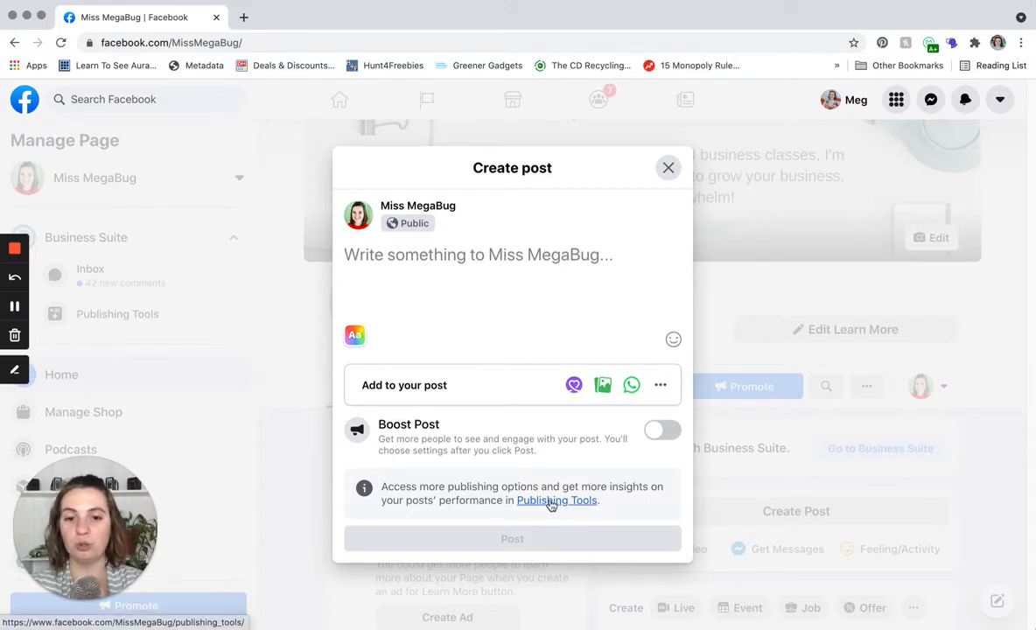
left_click(667, 167)
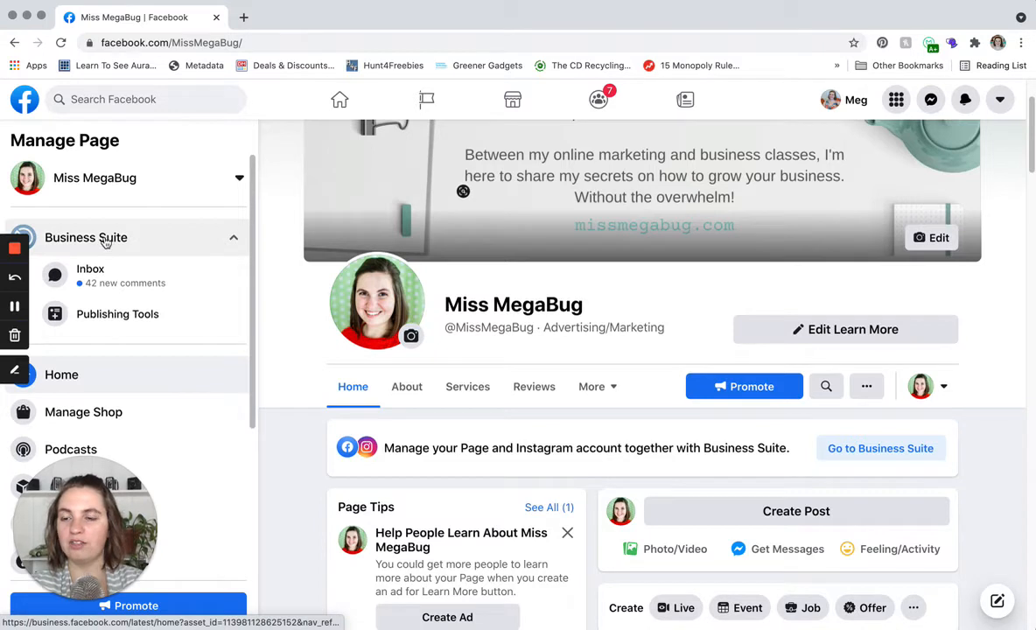
- Open the page's scheduled posts in Publishing Tools and start scheduling a new post
left_click(156, 317)
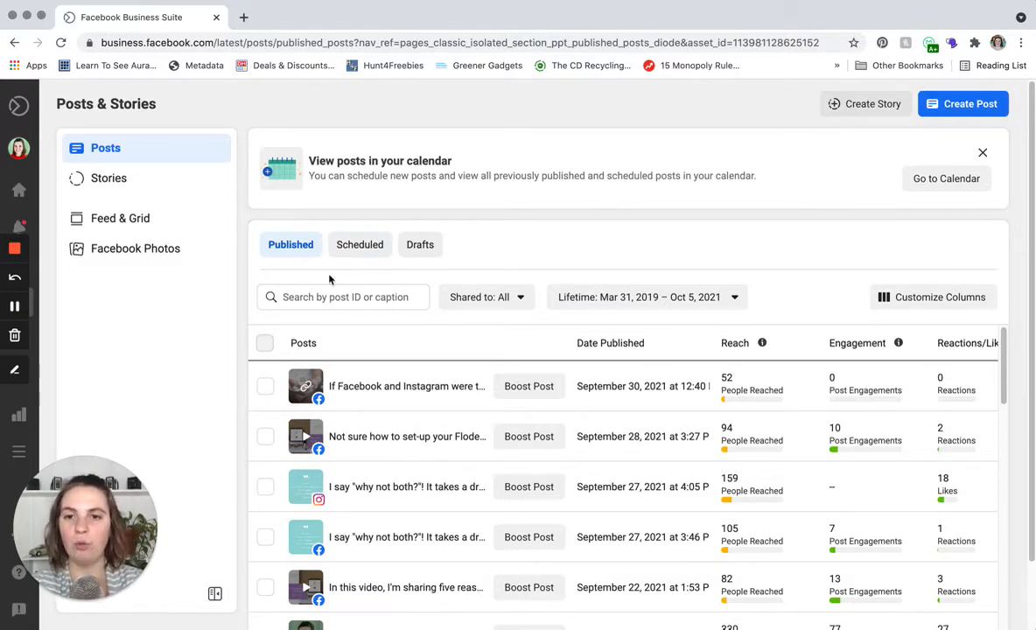
left_click(364, 244)
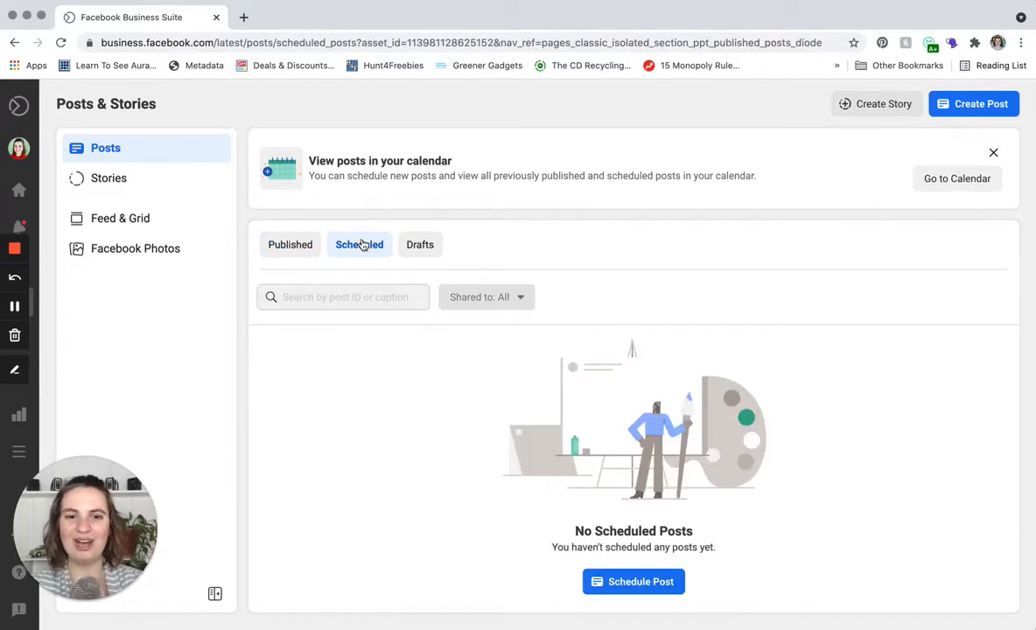
left_click(598, 582)
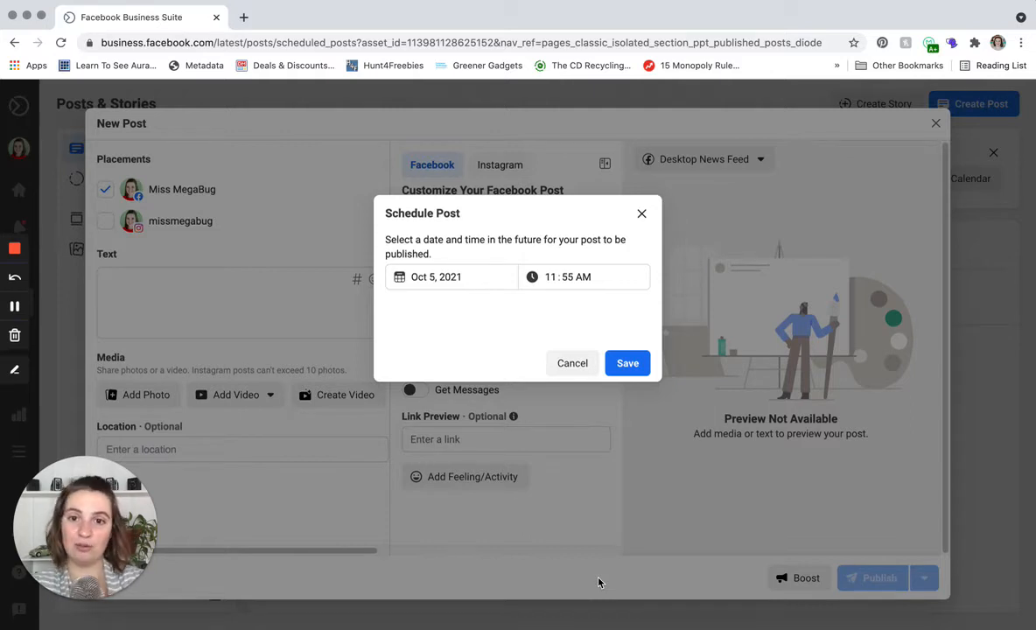
- Set the post's publishing date to October 21, 2021 and save the schedule
left_click(432, 277)
left_click(500, 416)
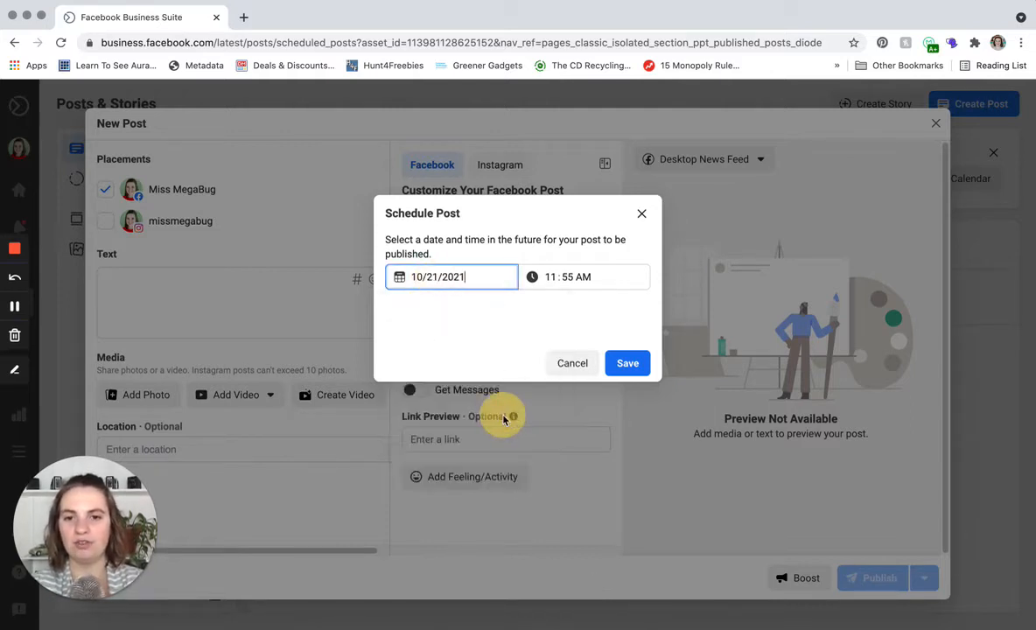
left_click(629, 364)
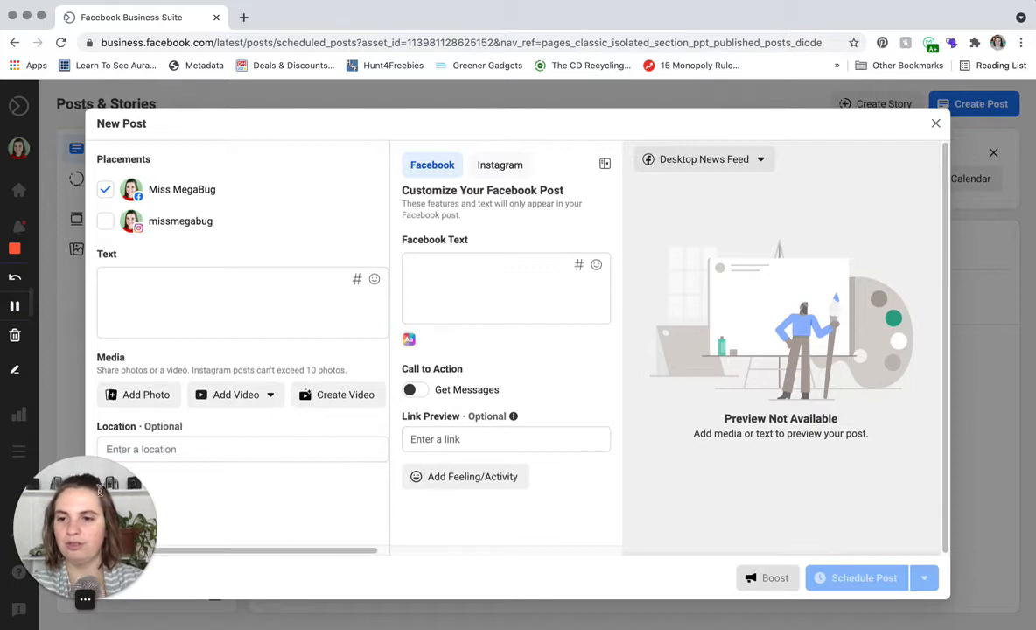
- Include the missmegabug Instagram account in the new post's placements
left_click(60, 498)
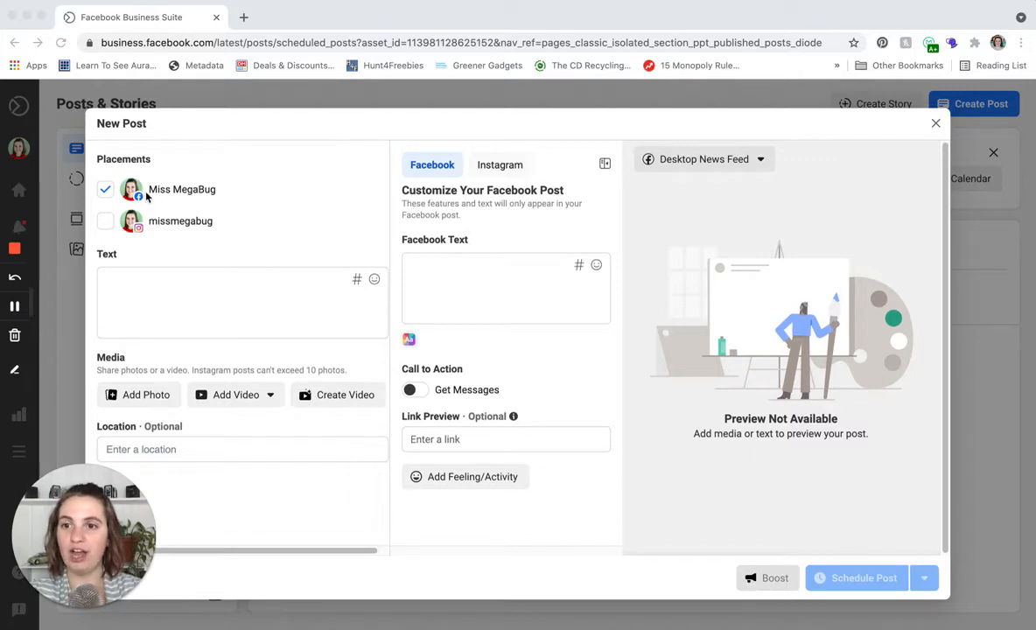
left_click(105, 224)
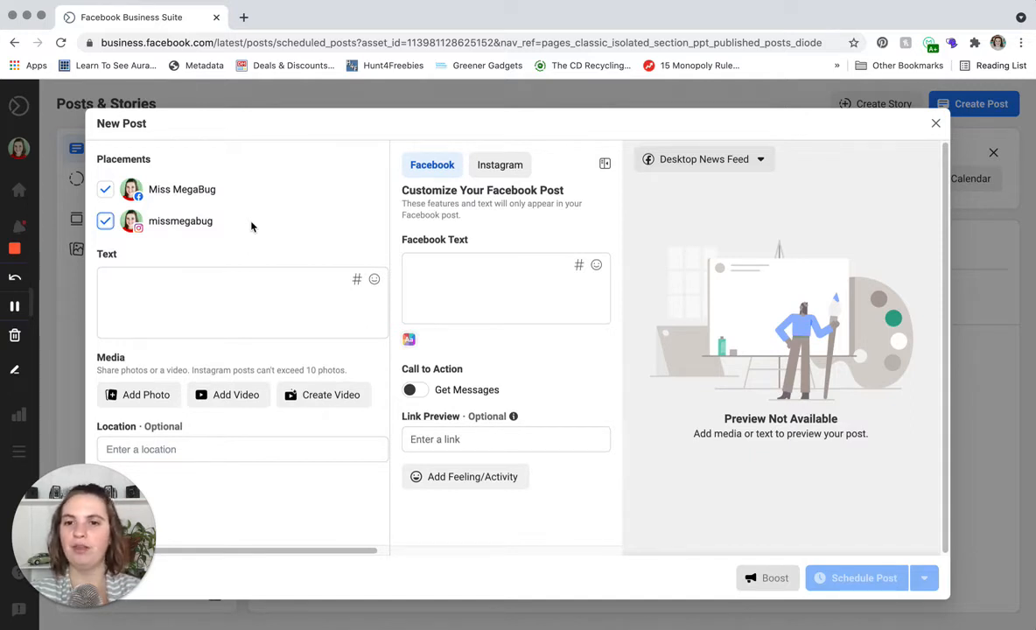
left_click(163, 282)
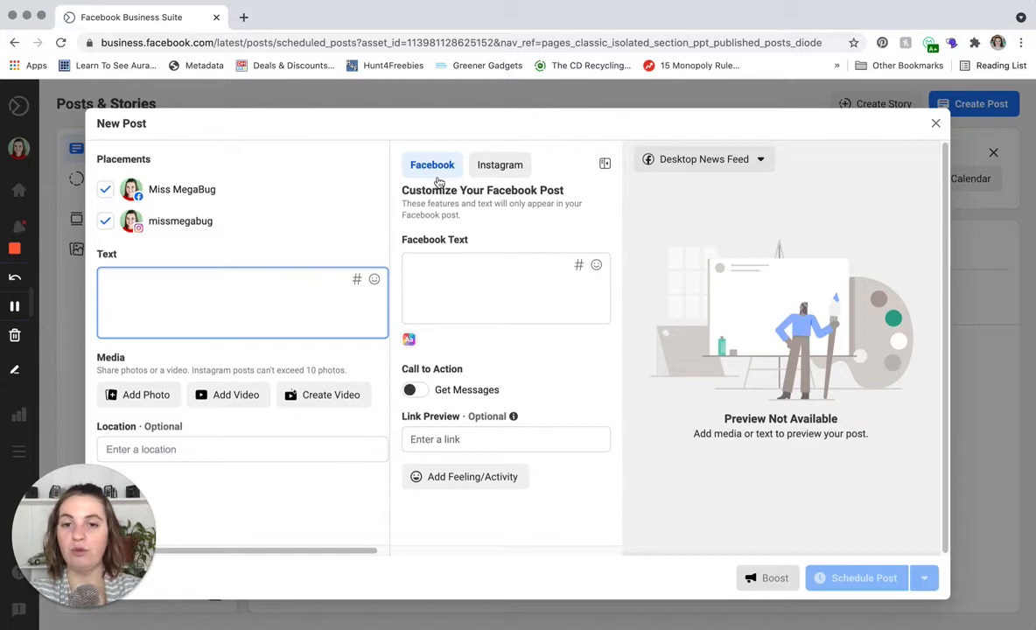
left_click(429, 285)
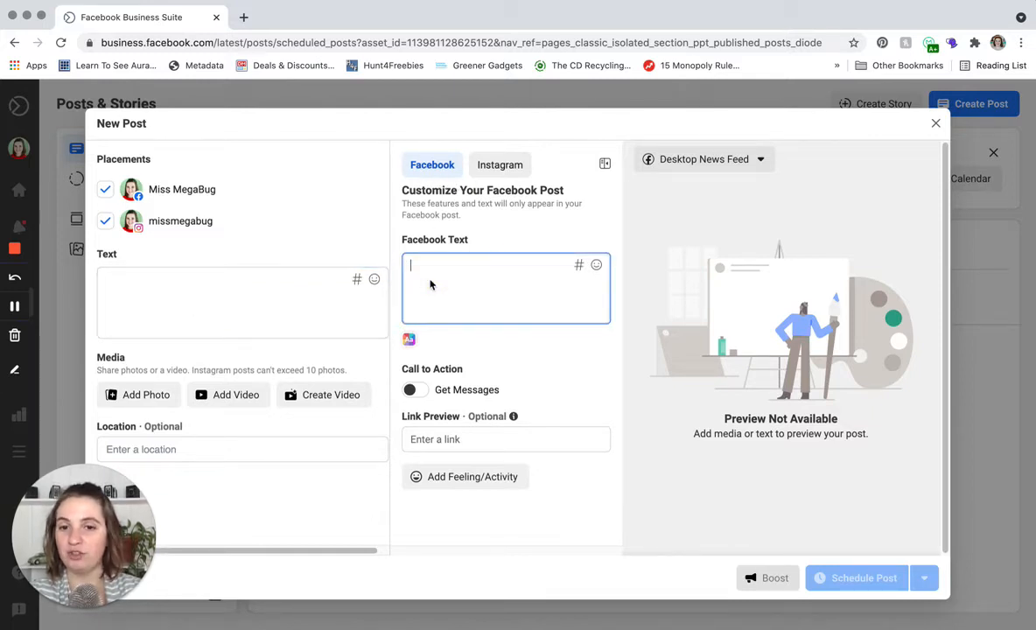
left_click(507, 167)
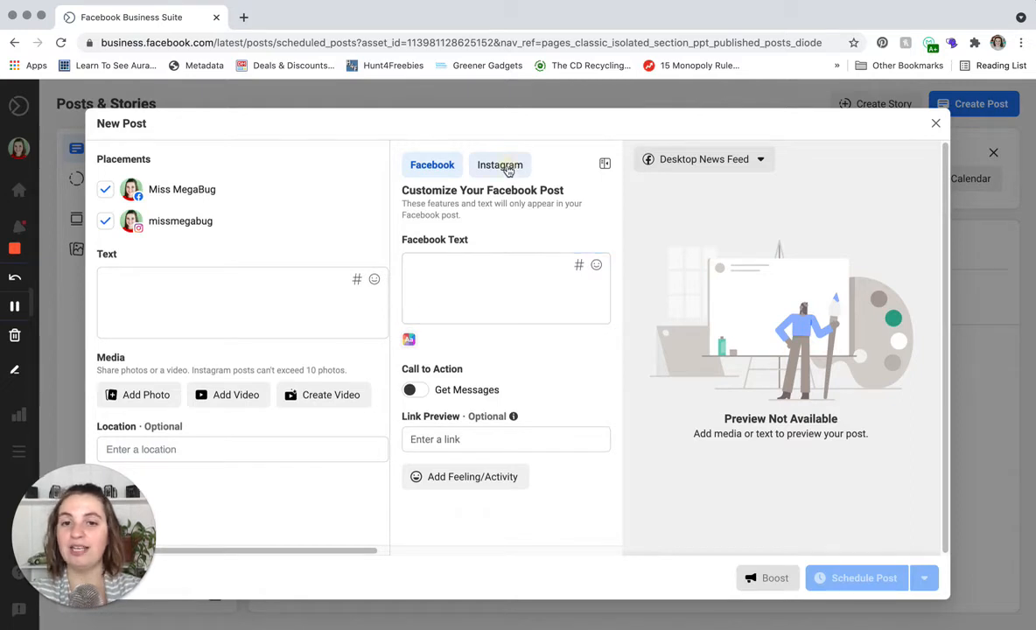
left_click(426, 170)
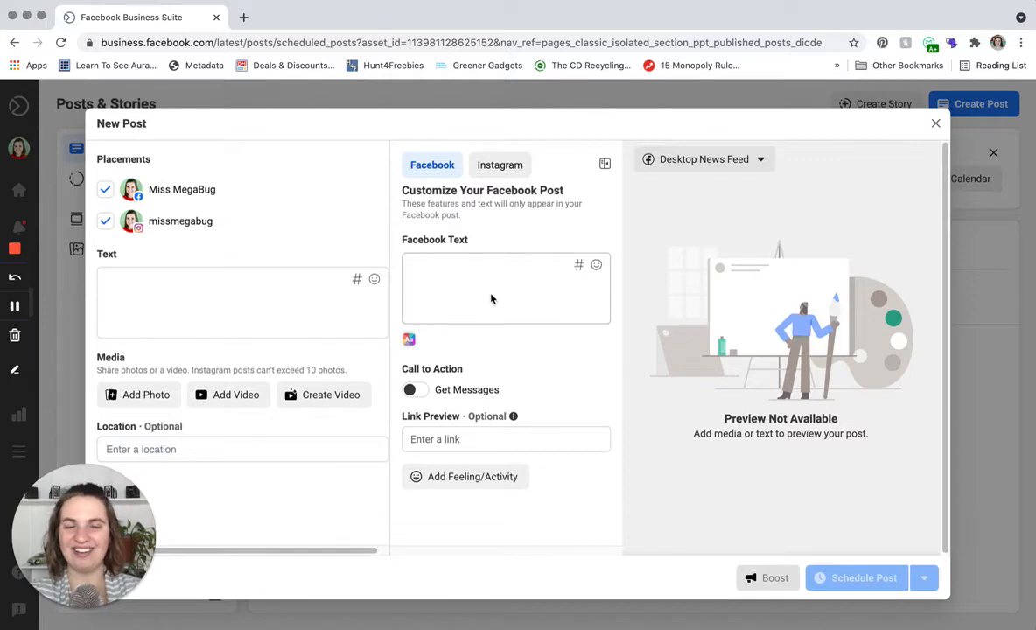
- Enter "Test caption." as the shared text for both the Facebook and Instagram posts
left_click(175, 283)
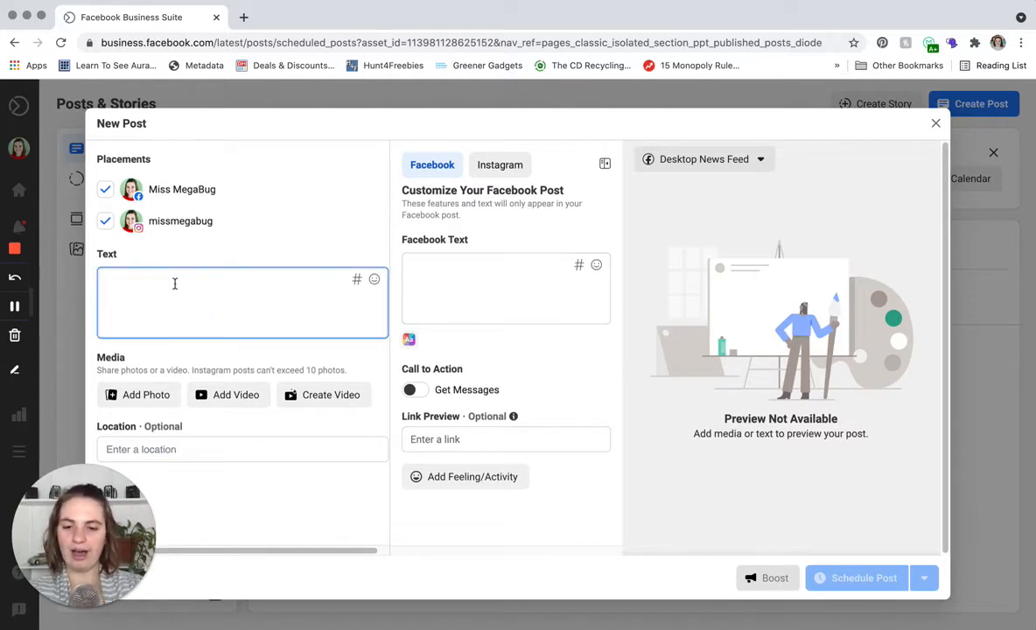
type("Test caprion")
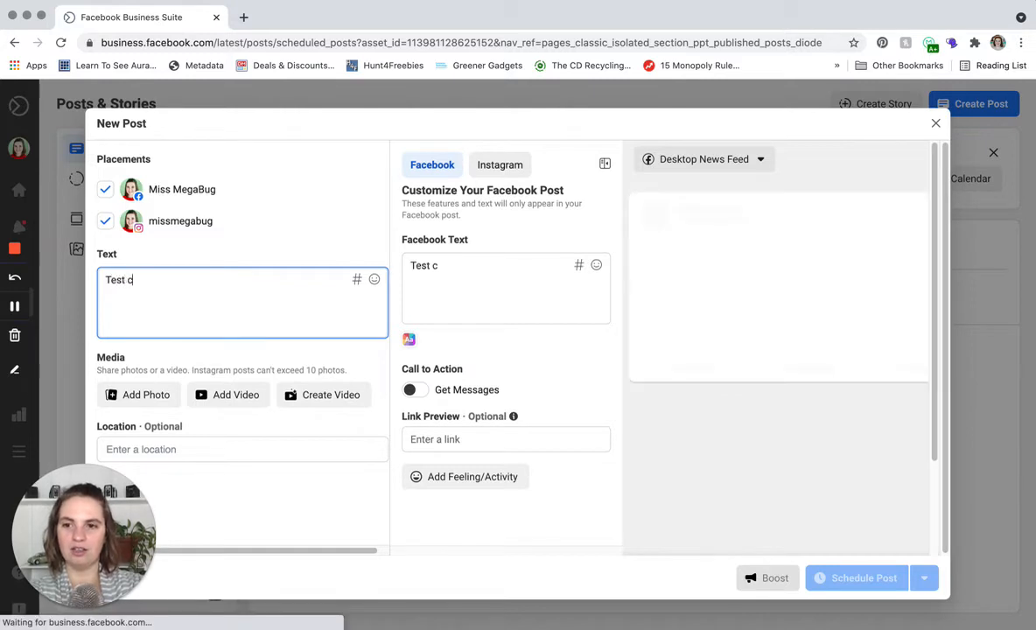
key("BackSpace")
key("BackSpace")
key("BackSpace")
key("BackSpace")
type("tion.")
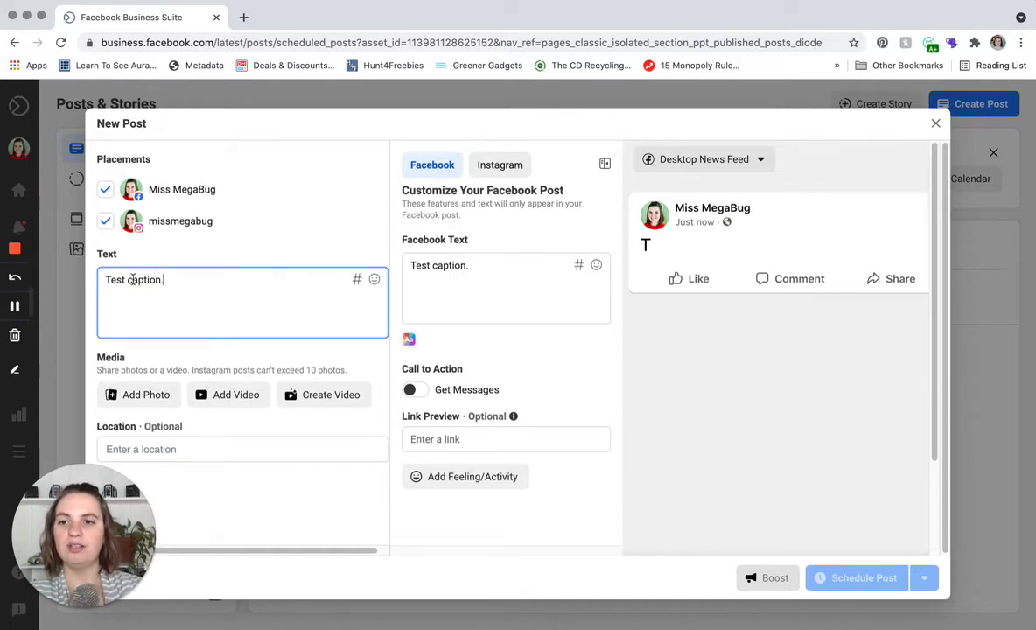
left_click(496, 166)
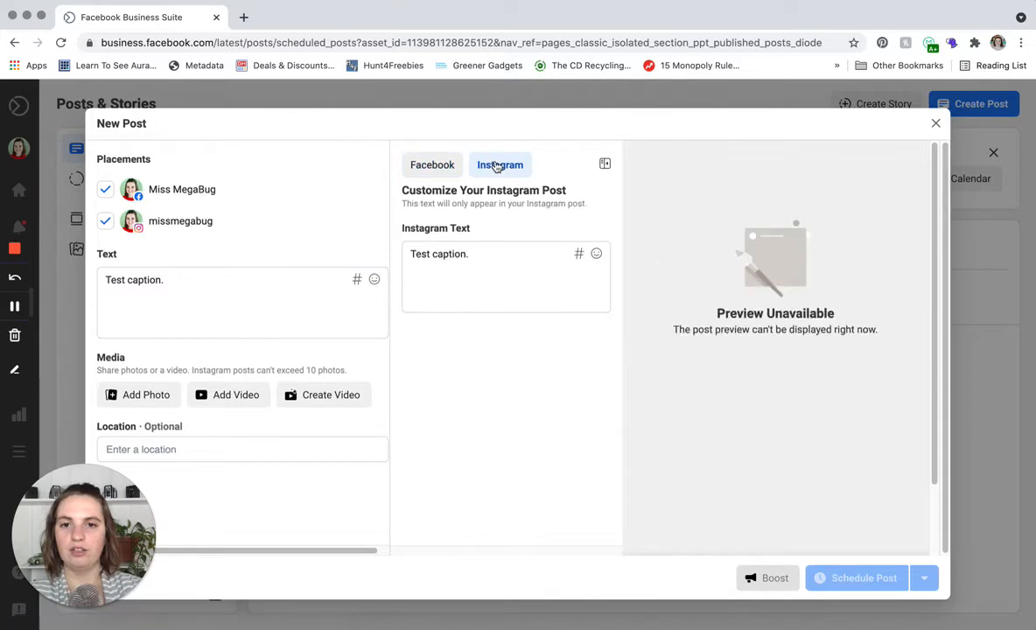
left_click(410, 254)
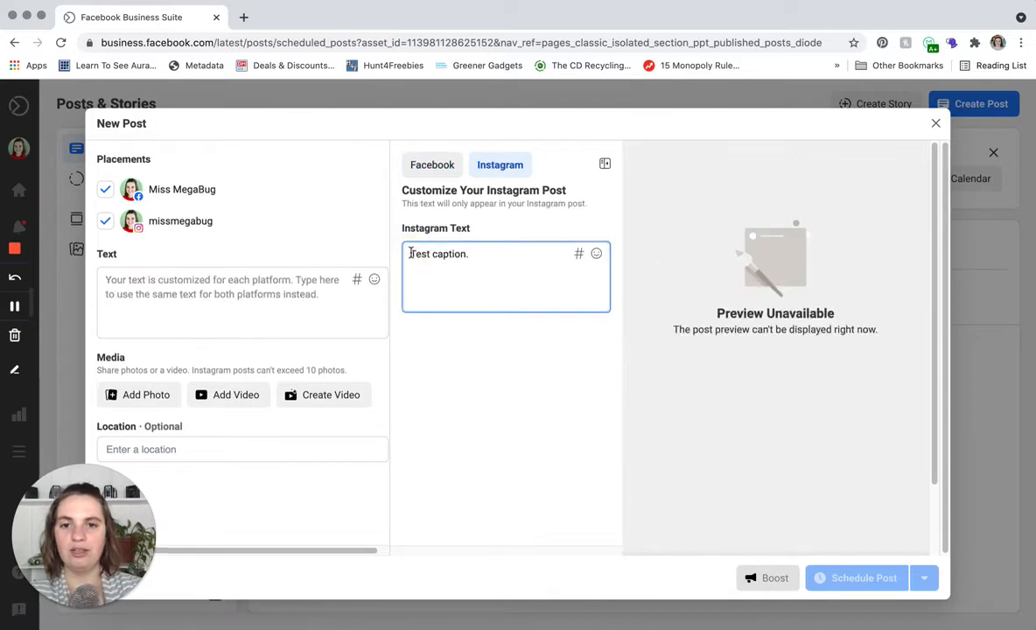
left_click(416, 251)
key("Return")
key("Up")
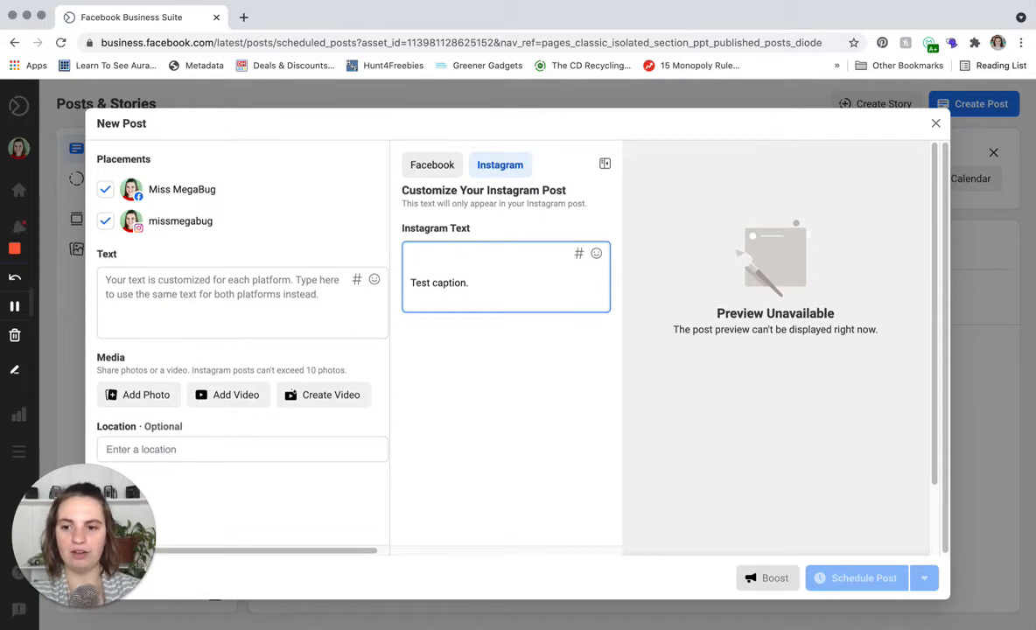
type("@lead")
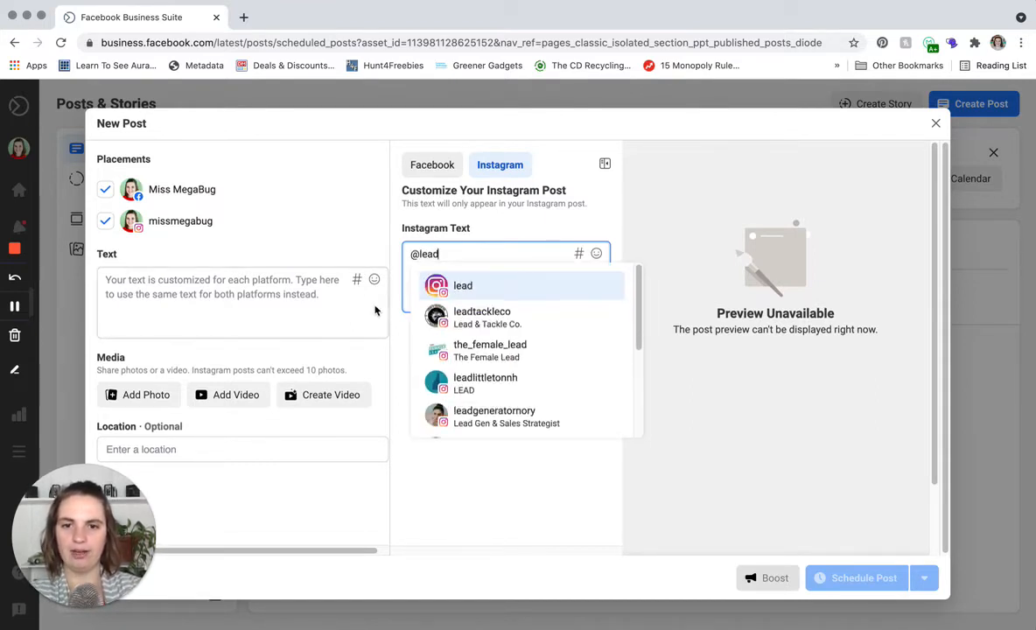
left_click(455, 383)
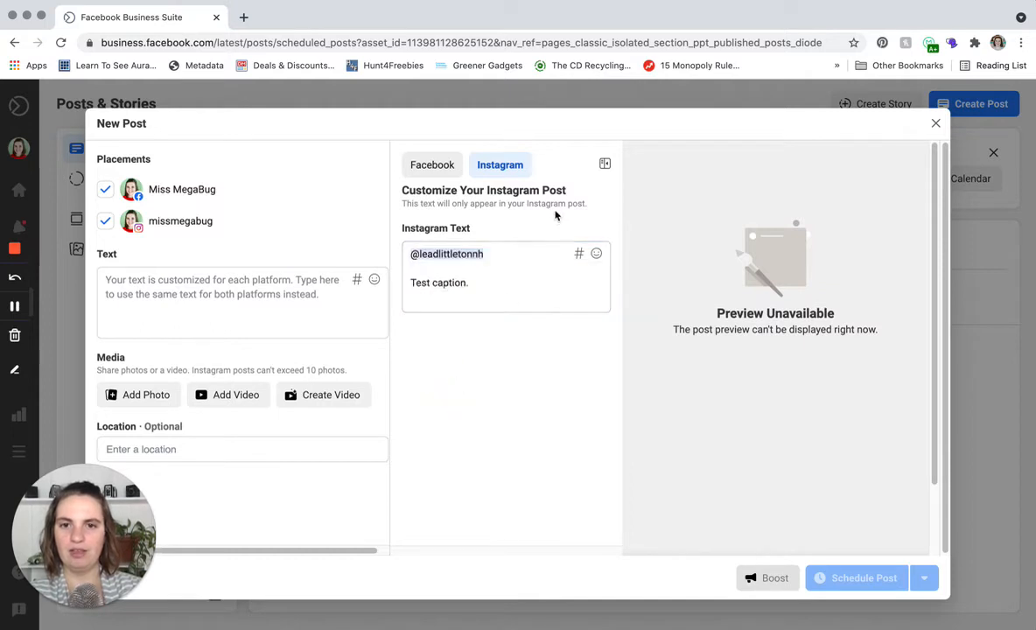
- Customize the Facebook text by tagging the LEAD: Littleton Entertainment And Development page above the caption, separated by a blank line
left_click(433, 168)
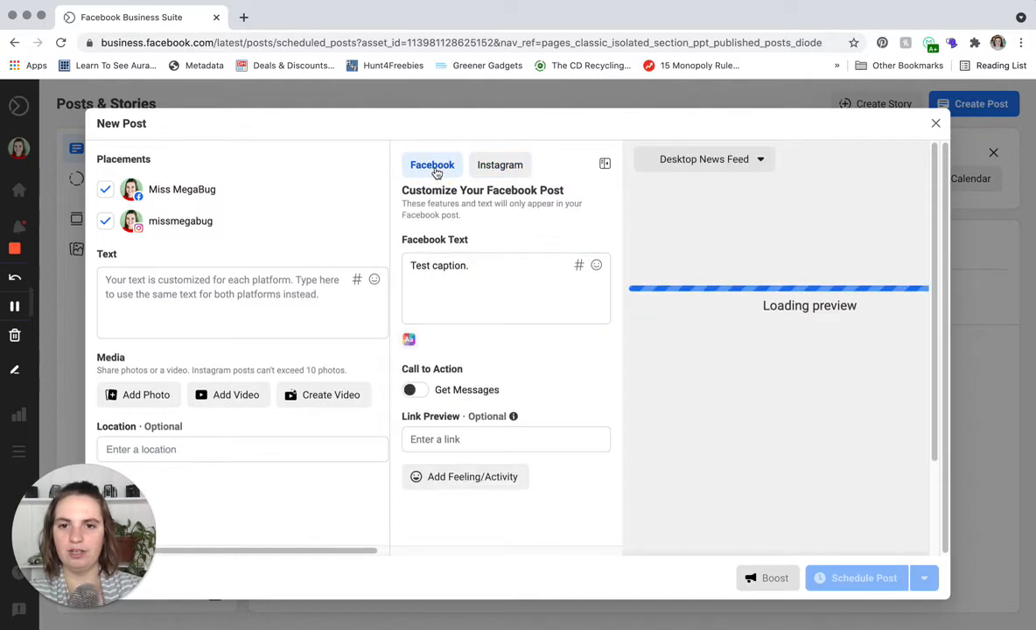
left_click(411, 267)
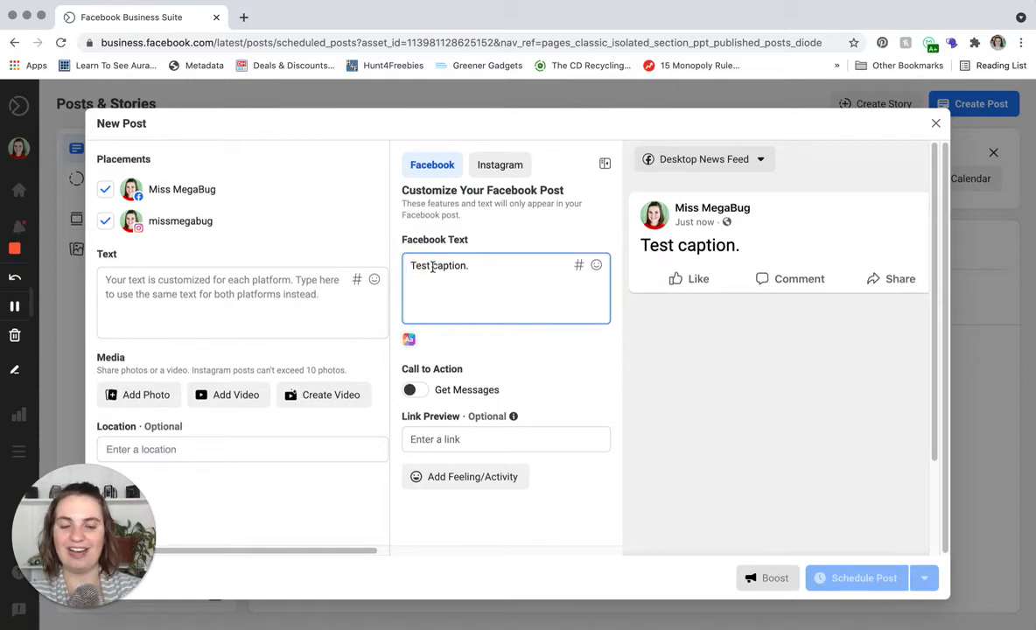
key("Return")
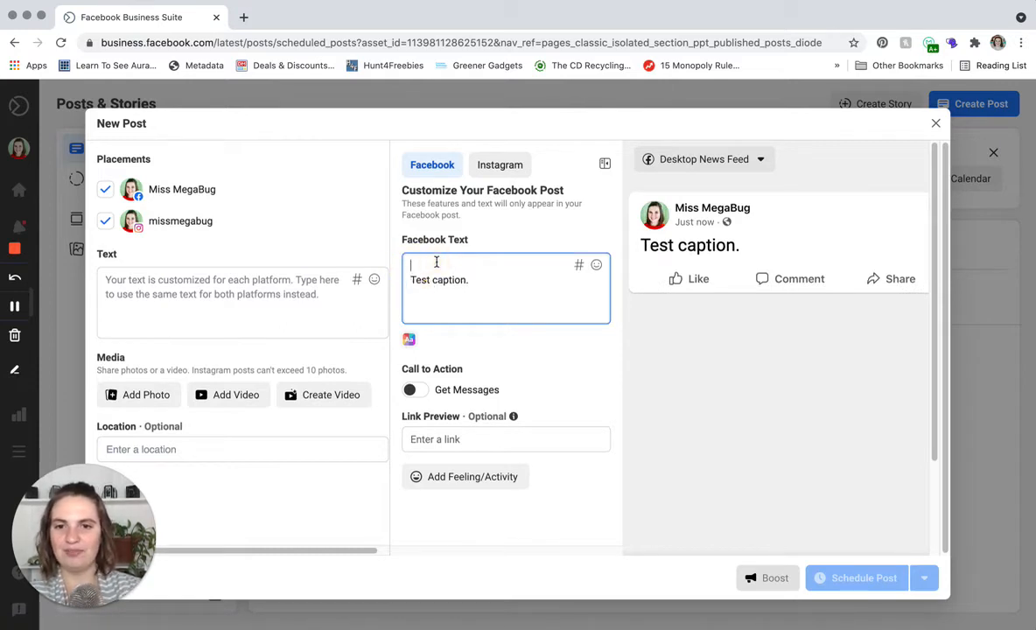
type("@lead")
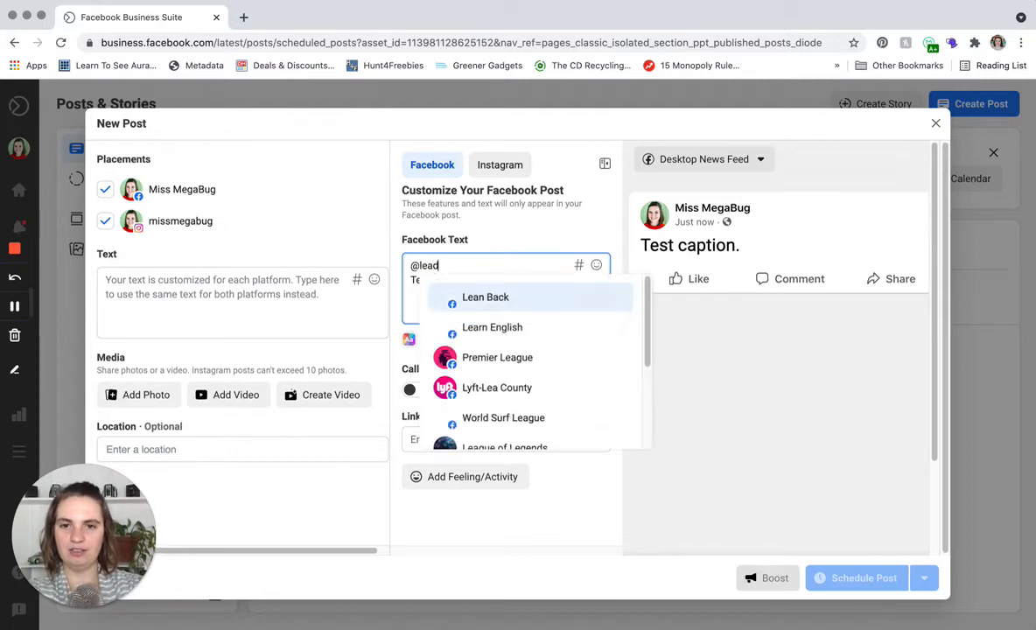
key("BackSpace")
key("BackSpace")
key("BackSpace")
type("ittleton enter")
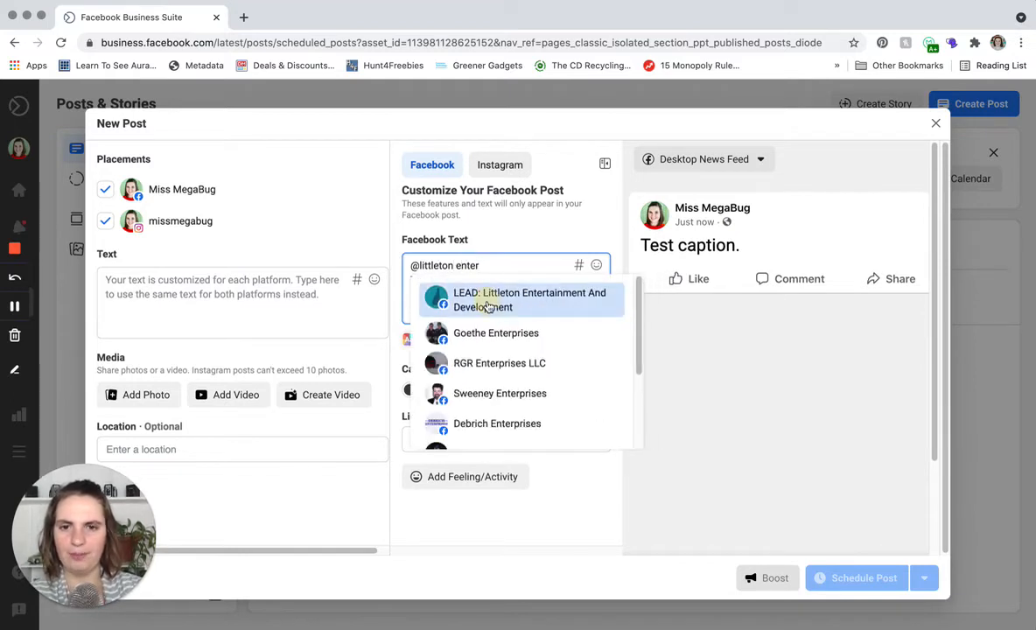
left_click(478, 302)
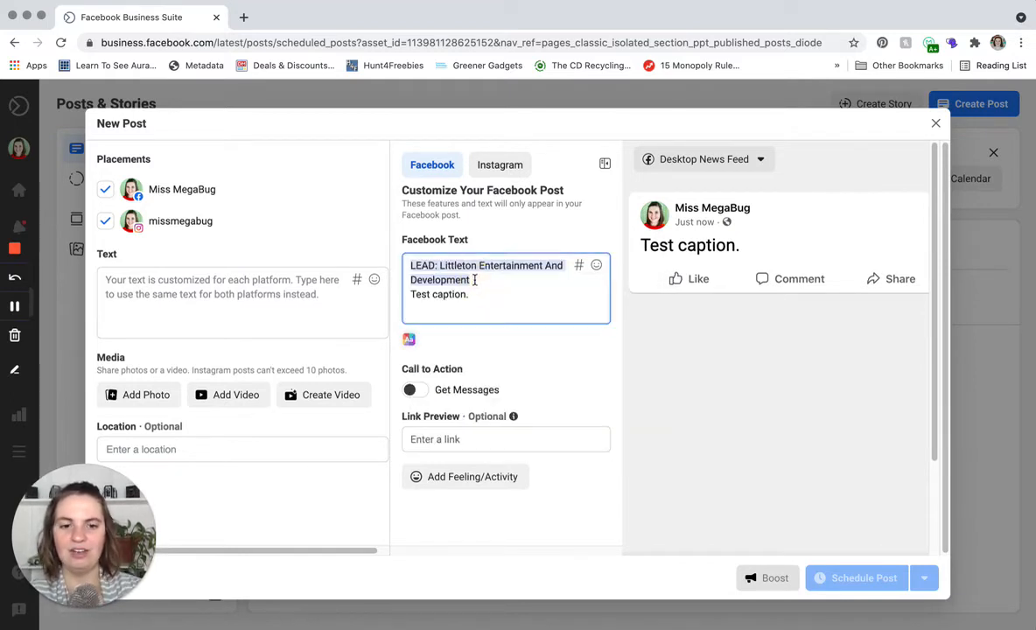
key("Return")
left_click(484, 167)
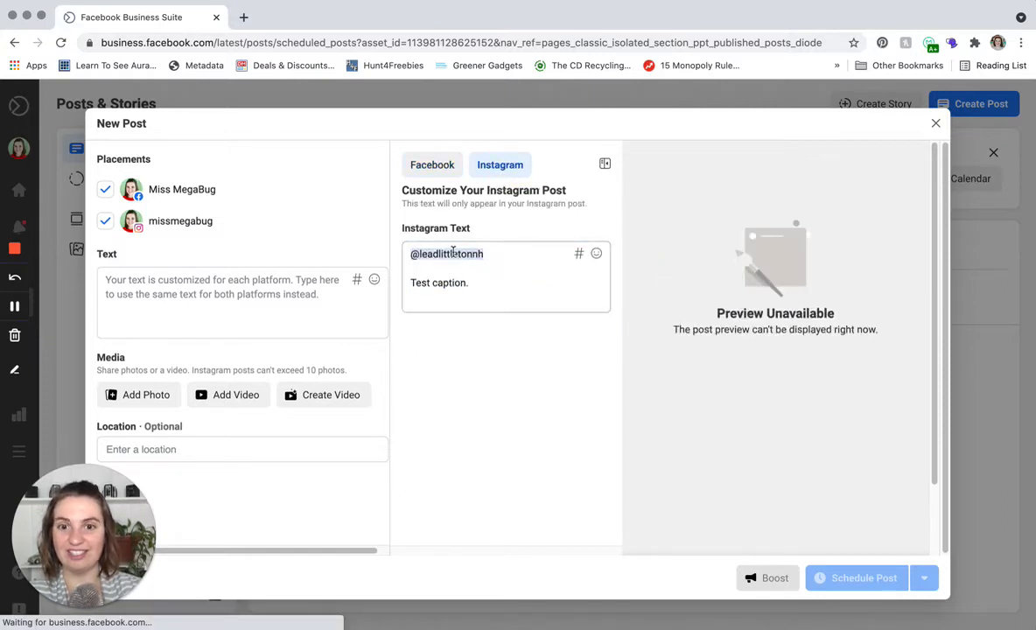
left_click(444, 169)
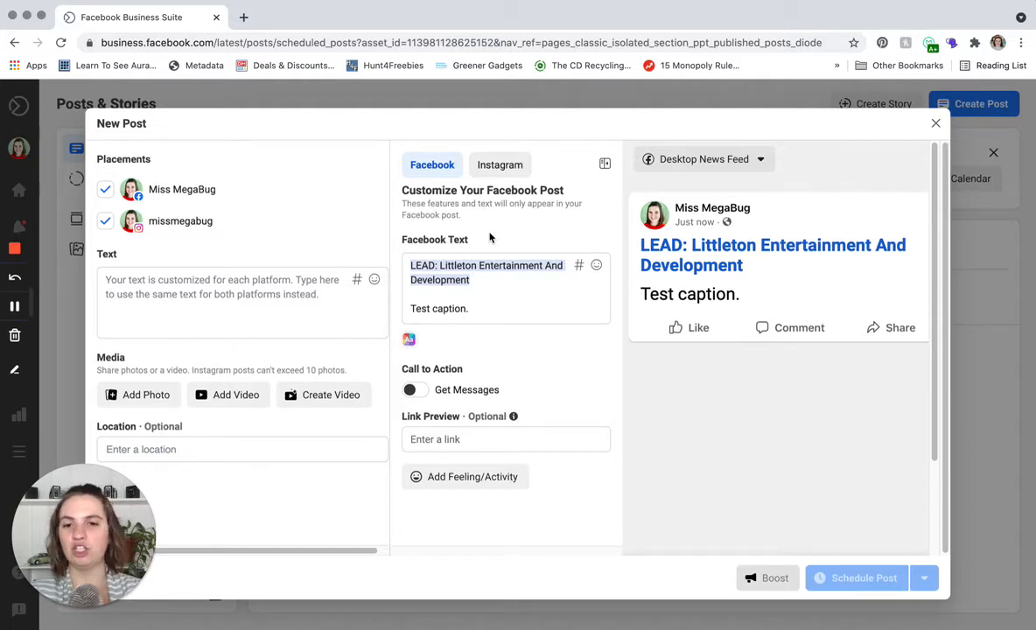
left_click(437, 438)
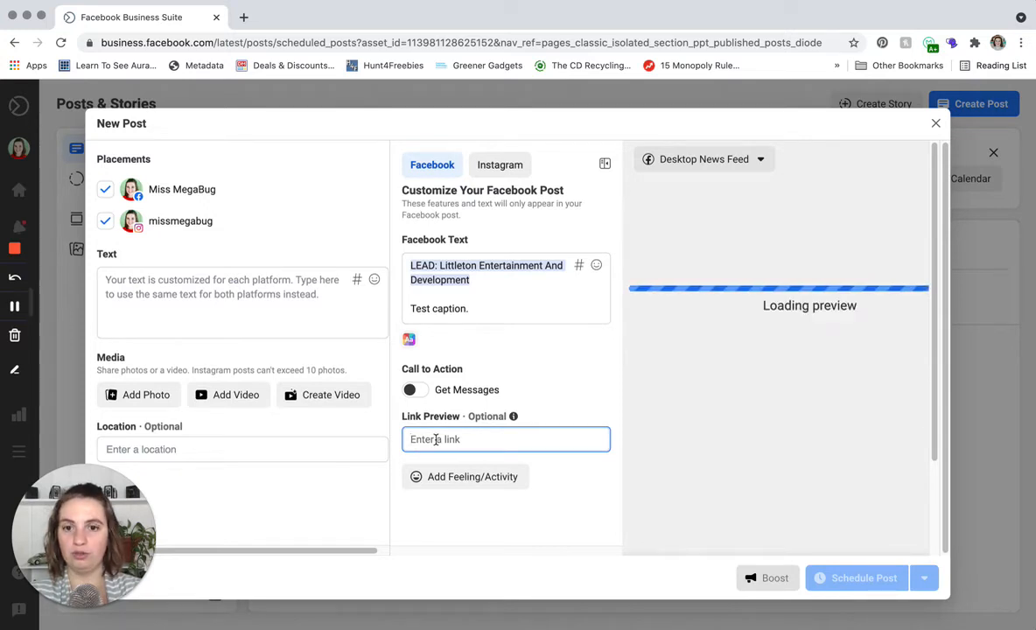
mouse_move(515, 419)
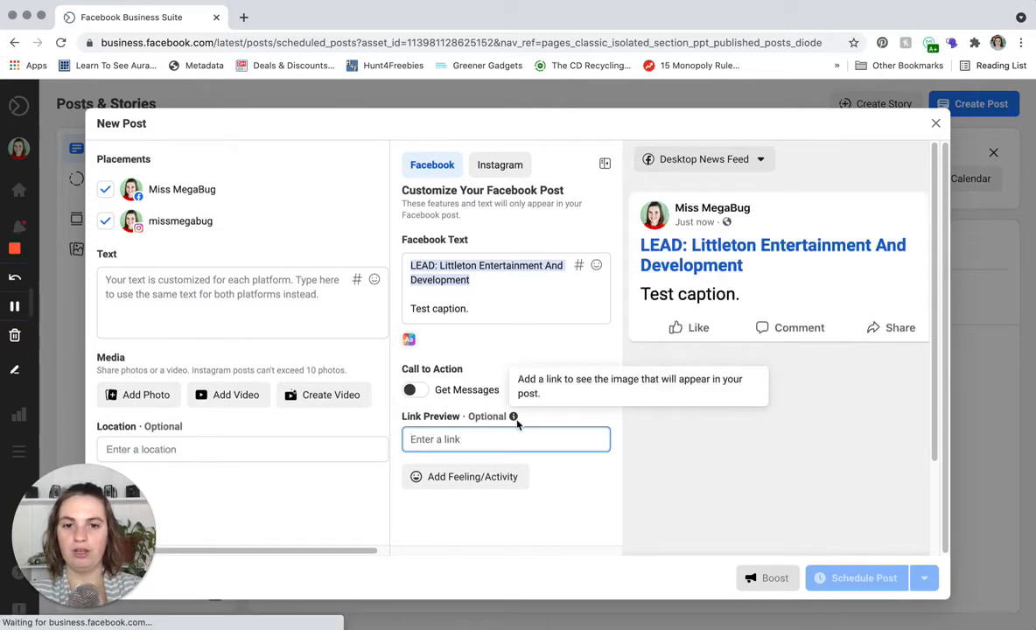
left_click(454, 439)
type("www.mi")
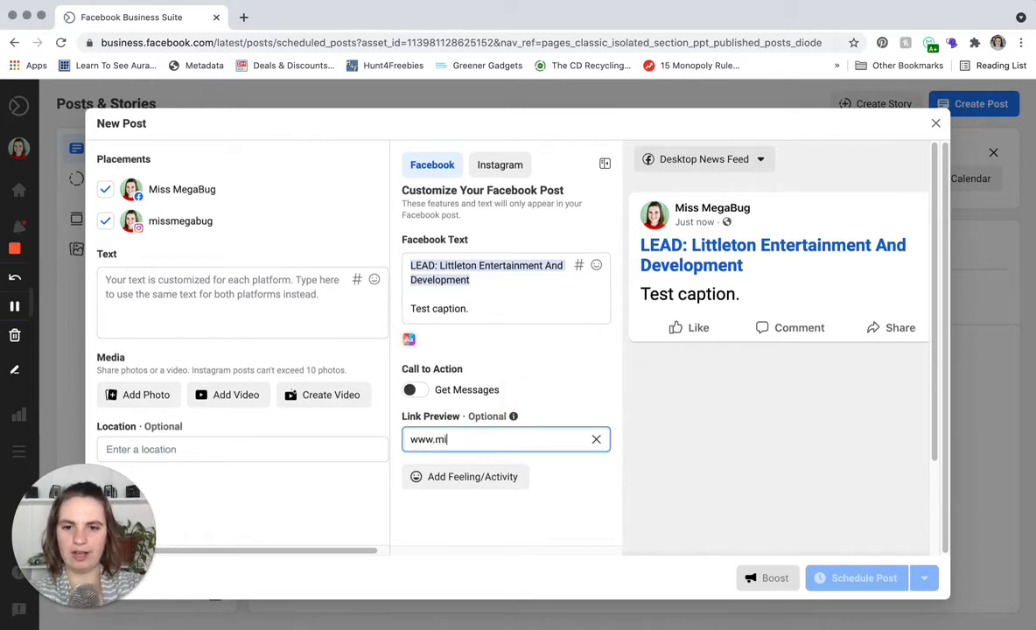
type("ssmegabug.com")
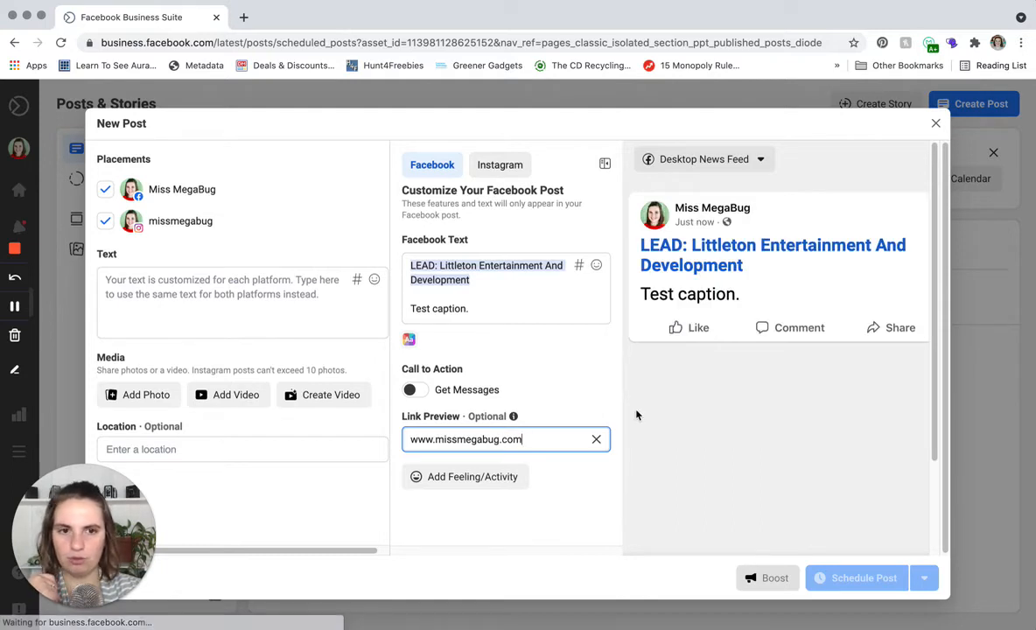
left_click(474, 508)
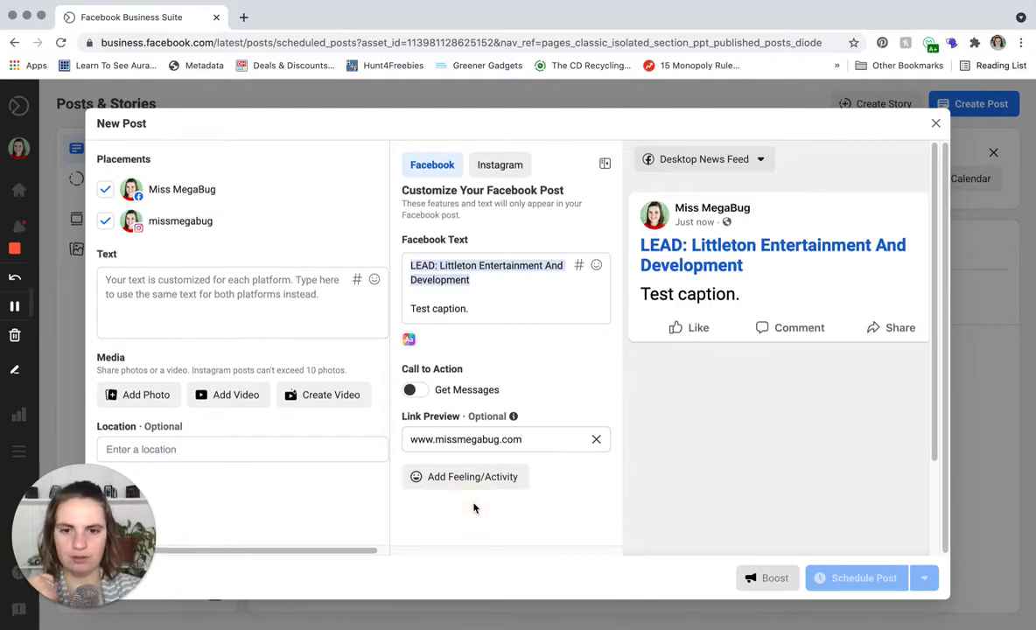
- Compare the Facebook and Instagram versions of the post, examining their customization options and how the link preview appears in each
left_click(477, 174)
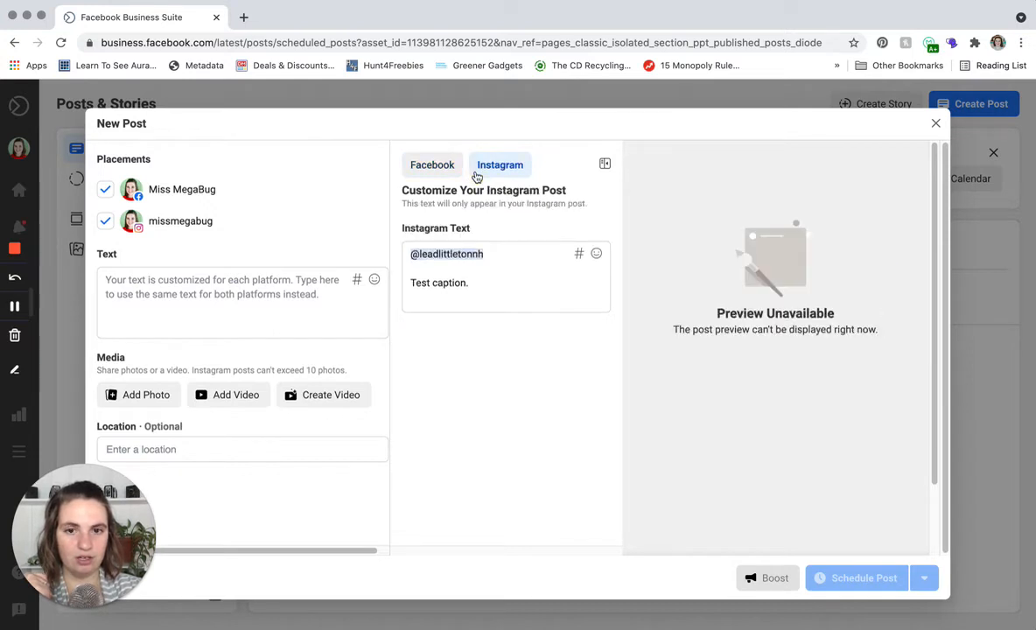
left_click(418, 175)
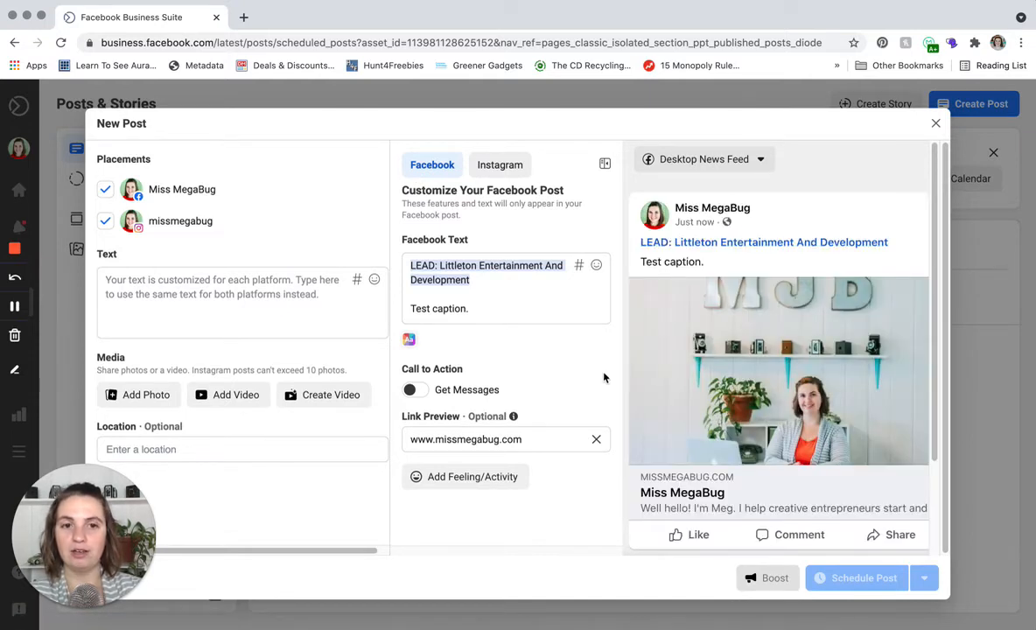
scroll(803, 420, "down", 2)
scroll(802, 419, "up", 2)
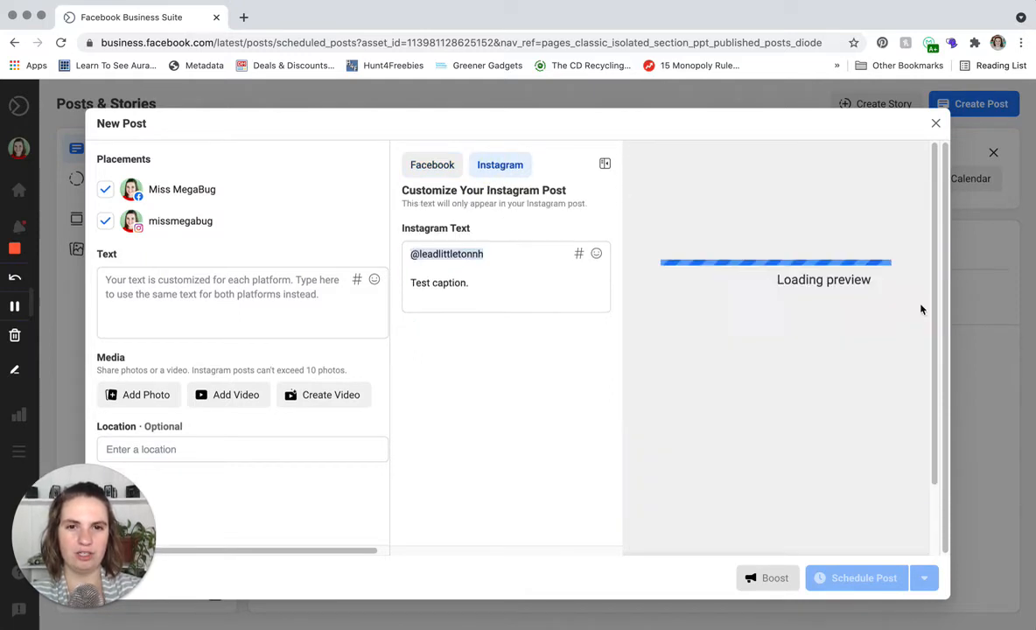
left_click(438, 168)
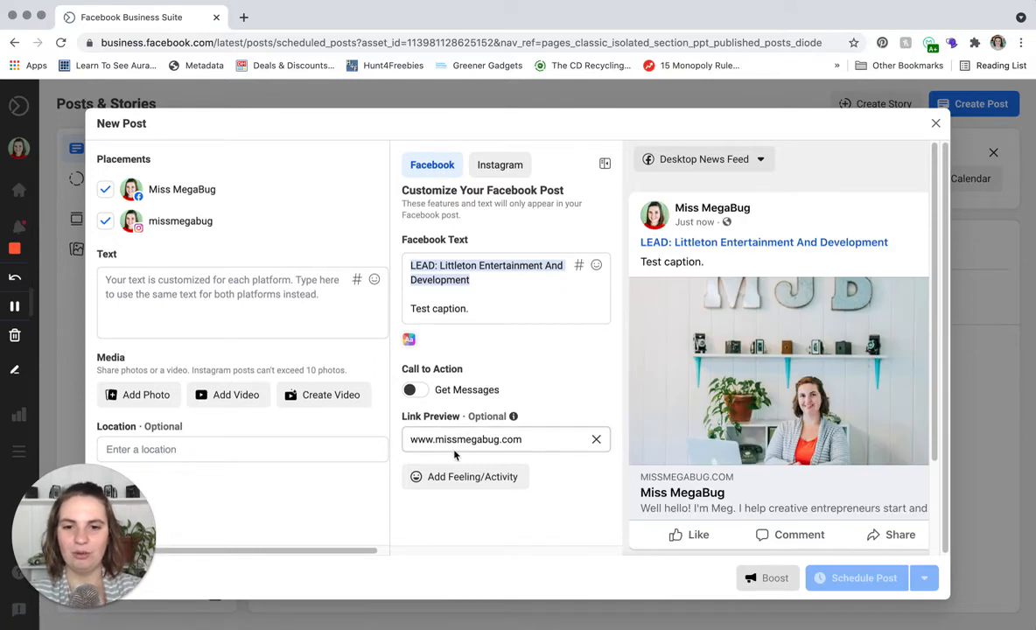
left_click(500, 172)
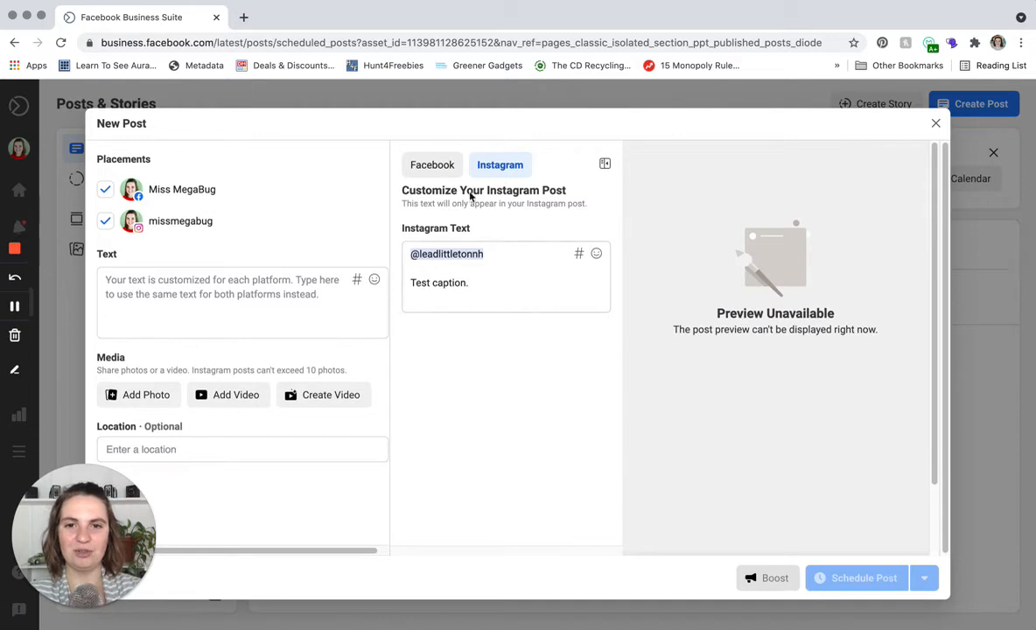
left_click(425, 175)
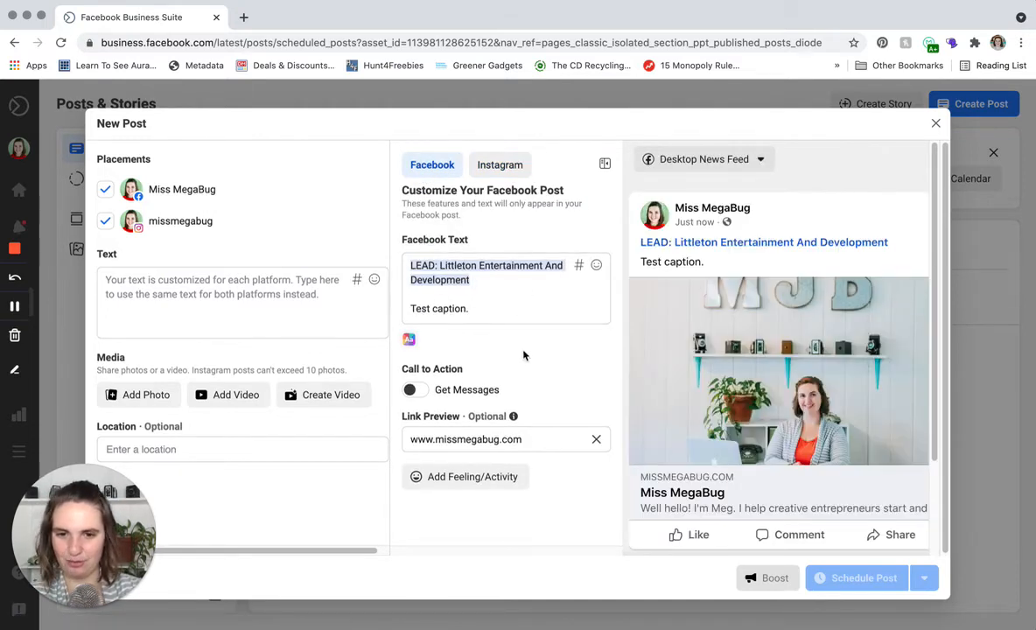
left_click(415, 390)
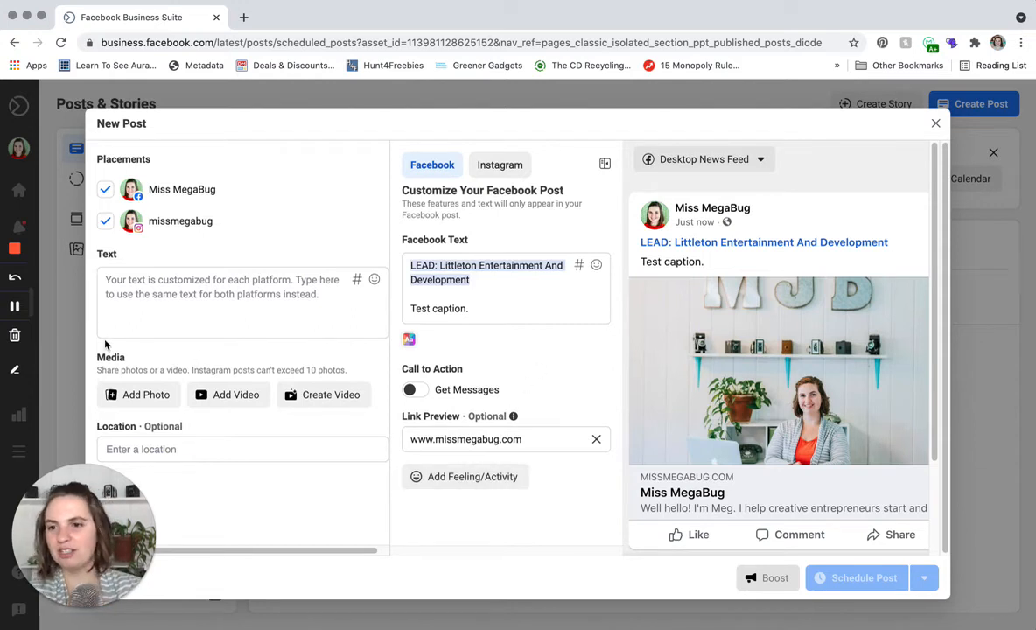
- Try to attach the MissMegaBug BrandPhotos-20 JPEG from the Desktop to the post, and remove it from the media
left_click(149, 395)
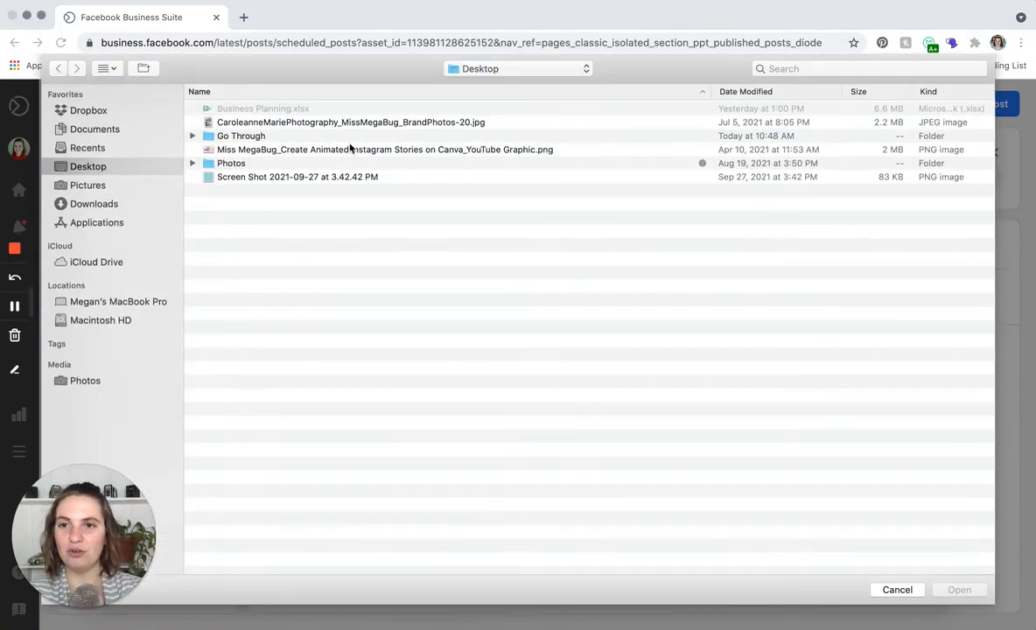
left_click(310, 123)
left_click(956, 592)
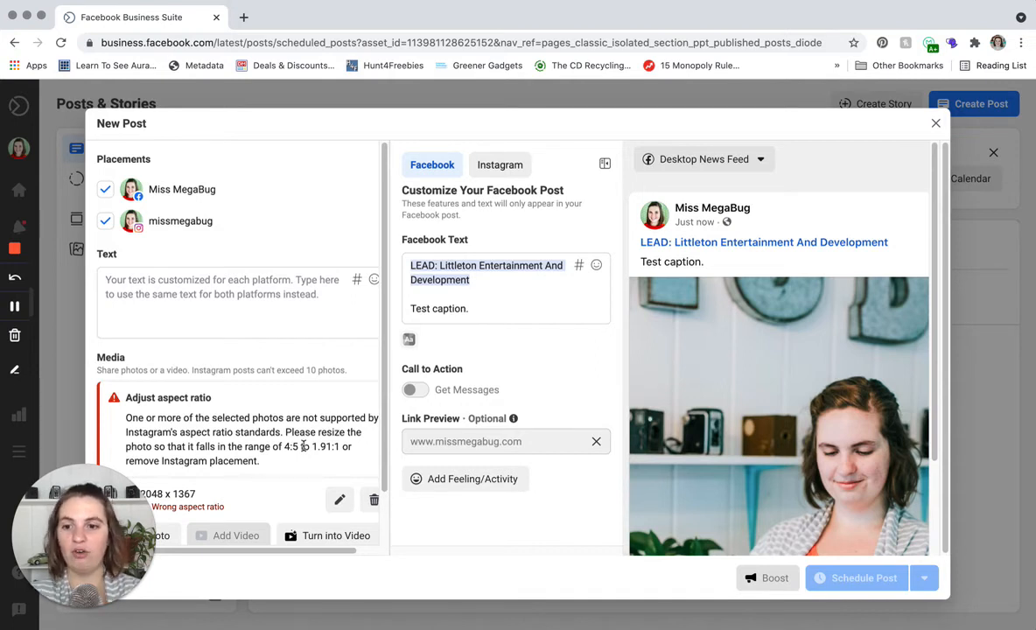
left_click(374, 499)
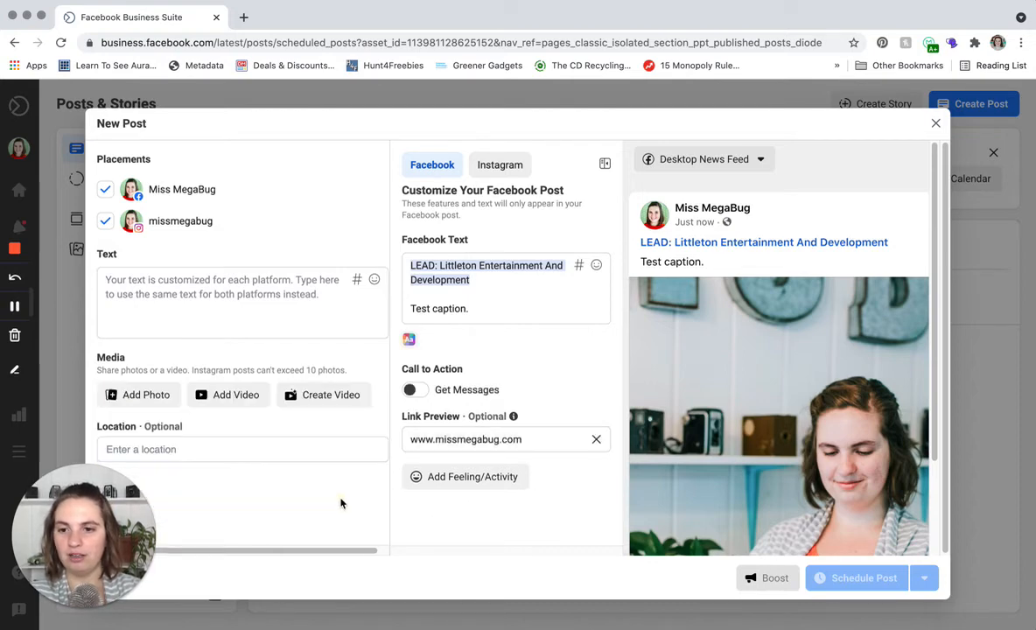
- Attach the image "Screen Shot 2021-09-27 at 3.42.42 PM" from the Desktop to the post
left_click(157, 404)
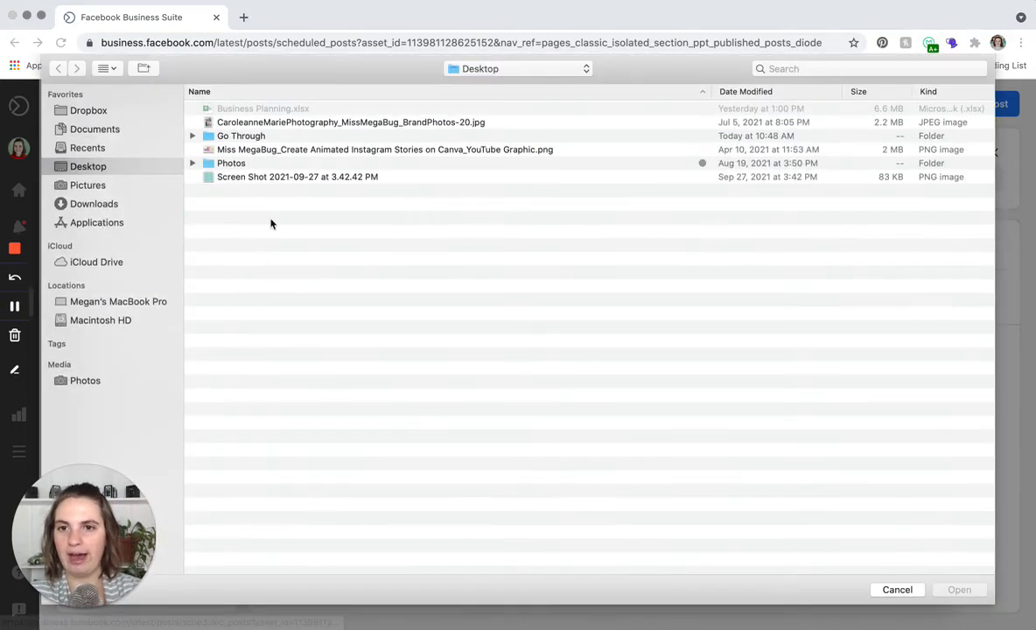
left_click(238, 177)
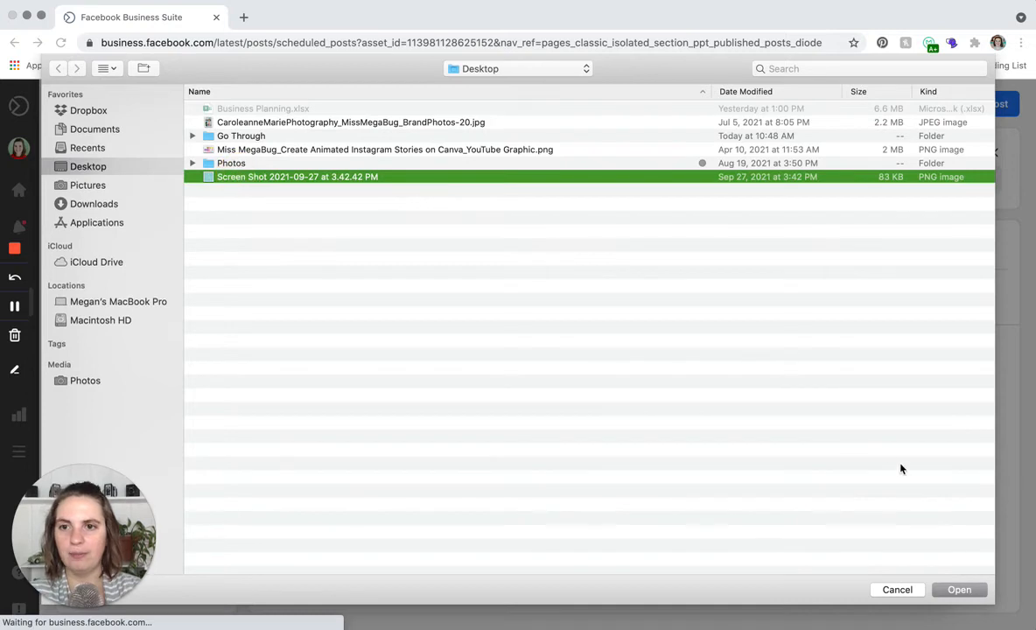
left_click(956, 588)
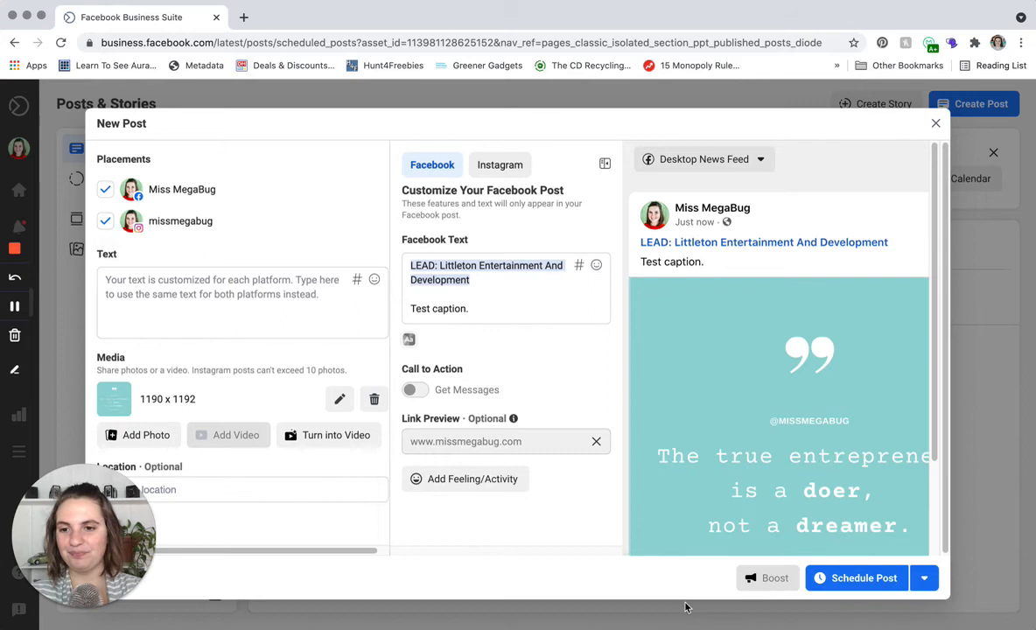
- Review the location field and alternative publishing options, and schedule the post for both Facebook and Instagram
left_click(211, 491)
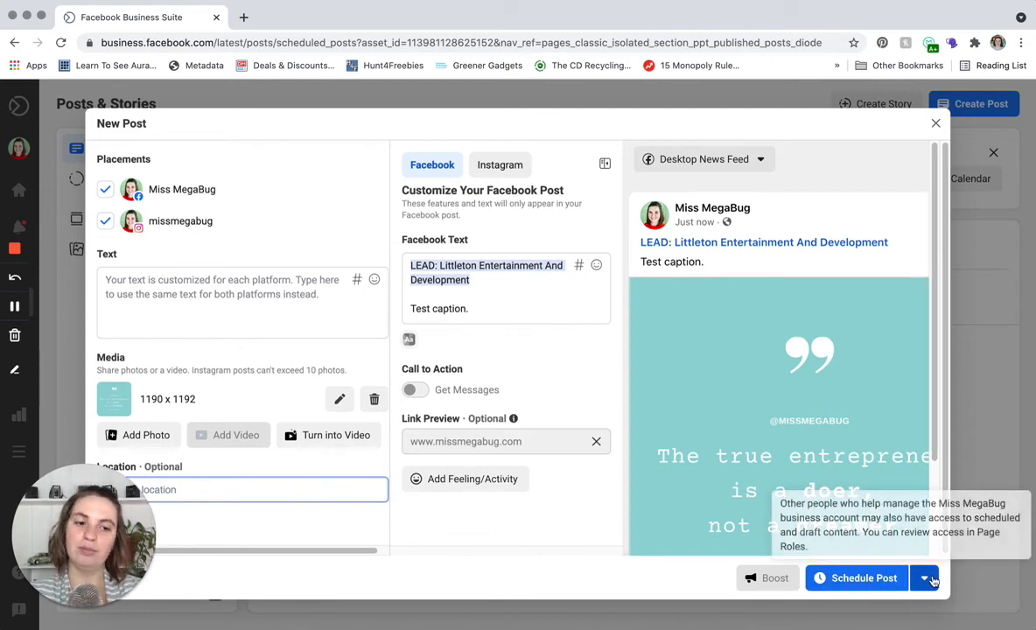
left_click(924, 579)
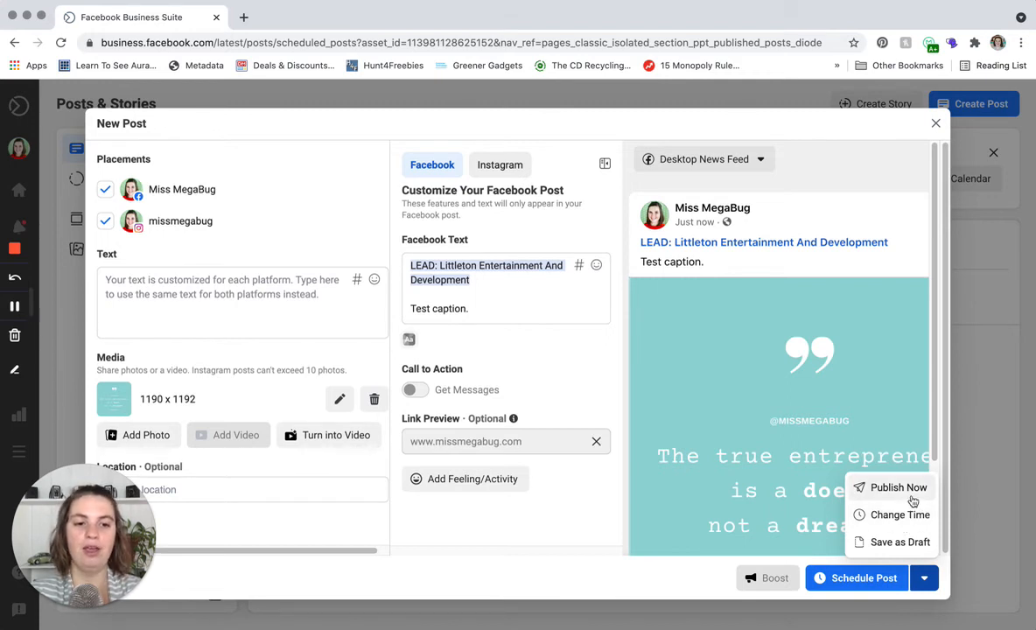
left_click(845, 581)
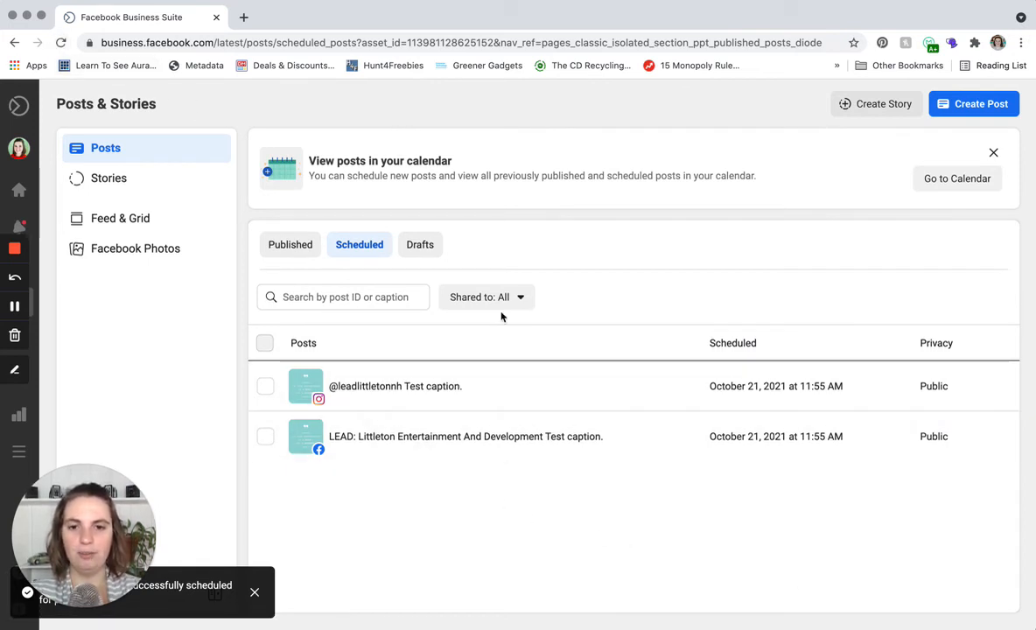
- Check the drafts list, return to the scheduled posts and open the details of the Facebook post
left_click(424, 245)
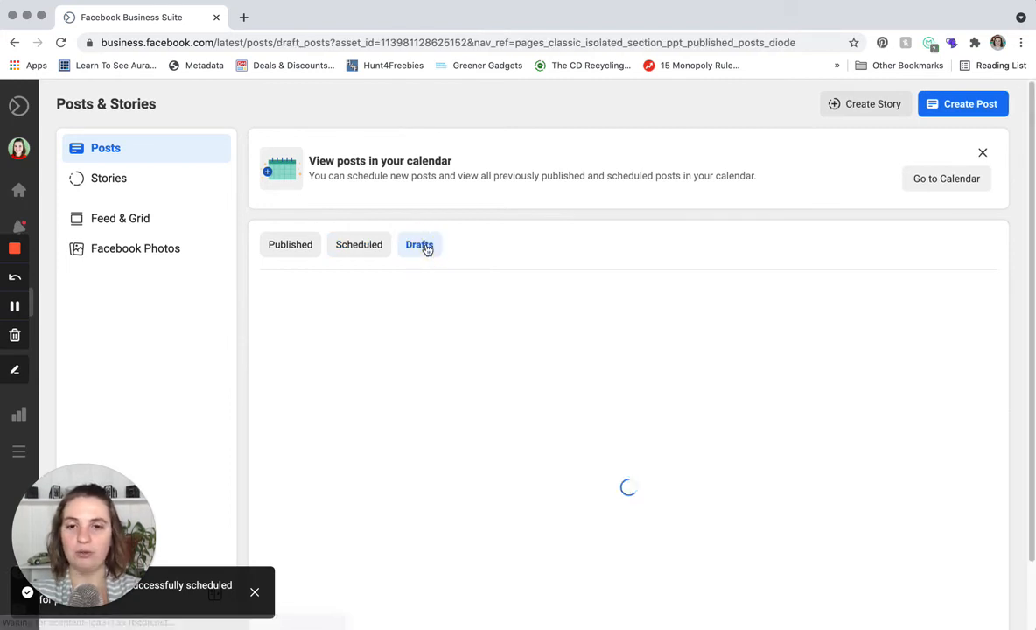
left_click(353, 244)
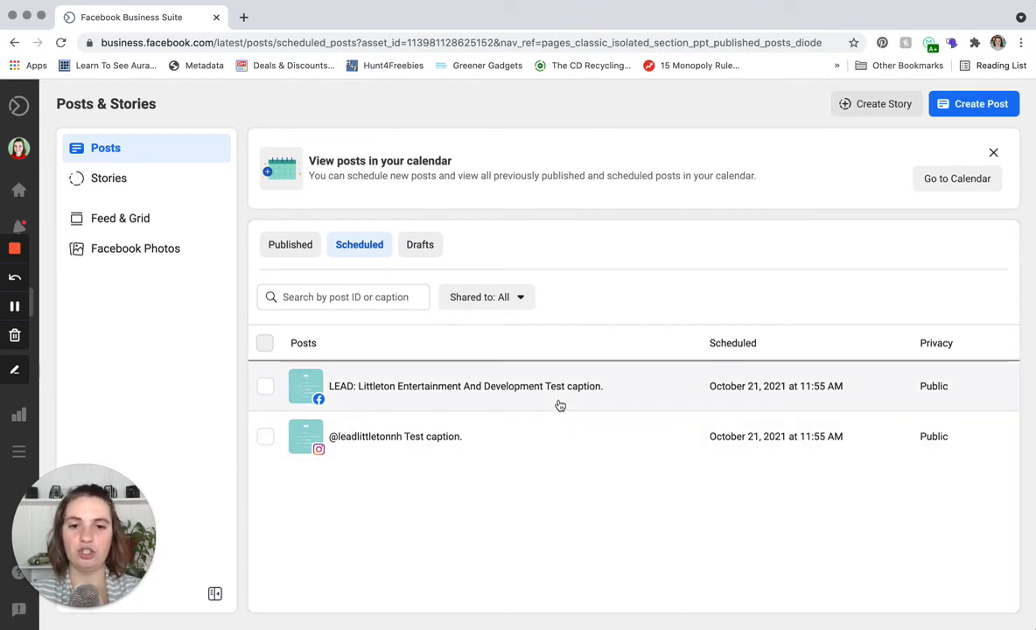
left_click(548, 393)
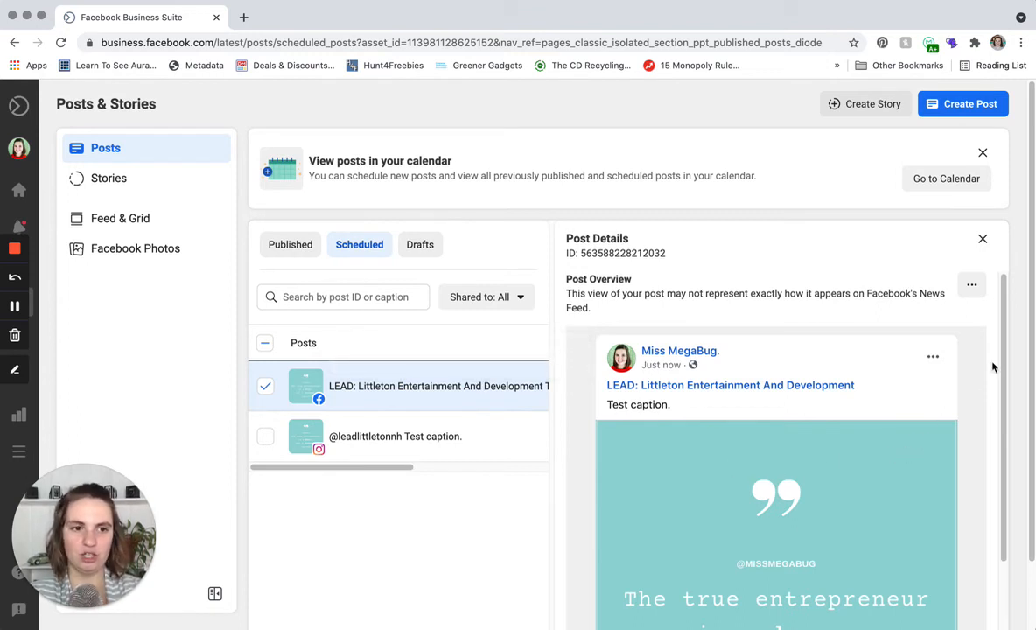
- Open the scheduled Facebook post for editing, preview it in mobile view, and close the editor discarding any changes
left_click(972, 291)
left_click(970, 322)
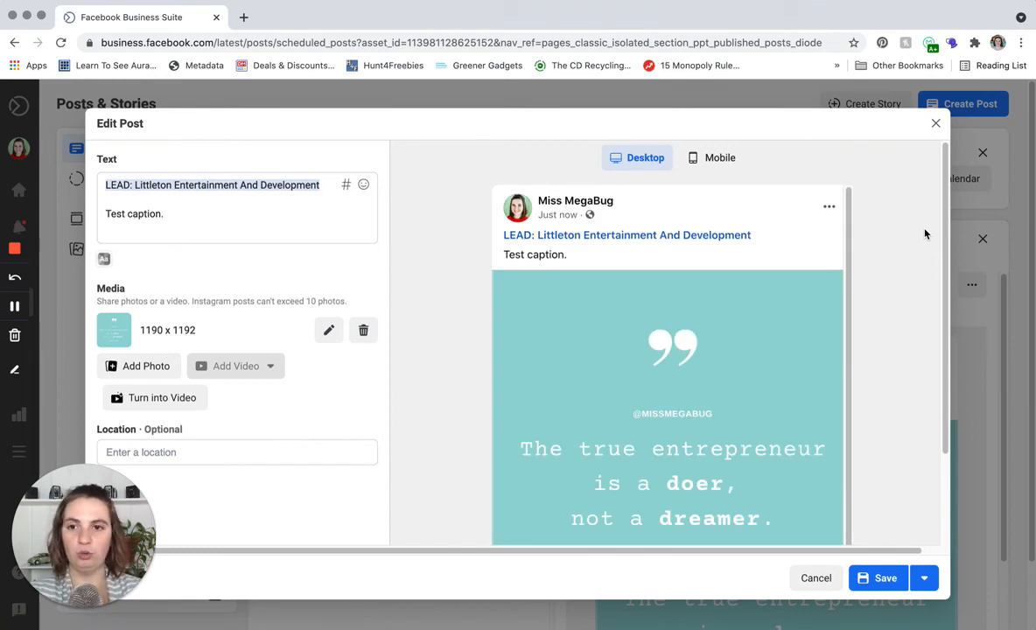
left_click(713, 163)
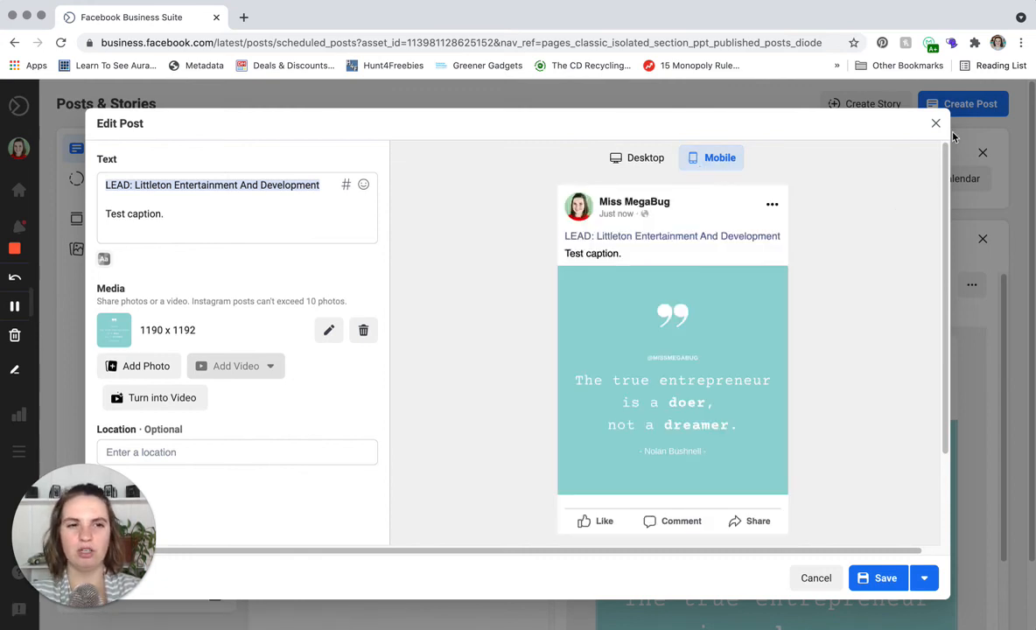
left_click(936, 126)
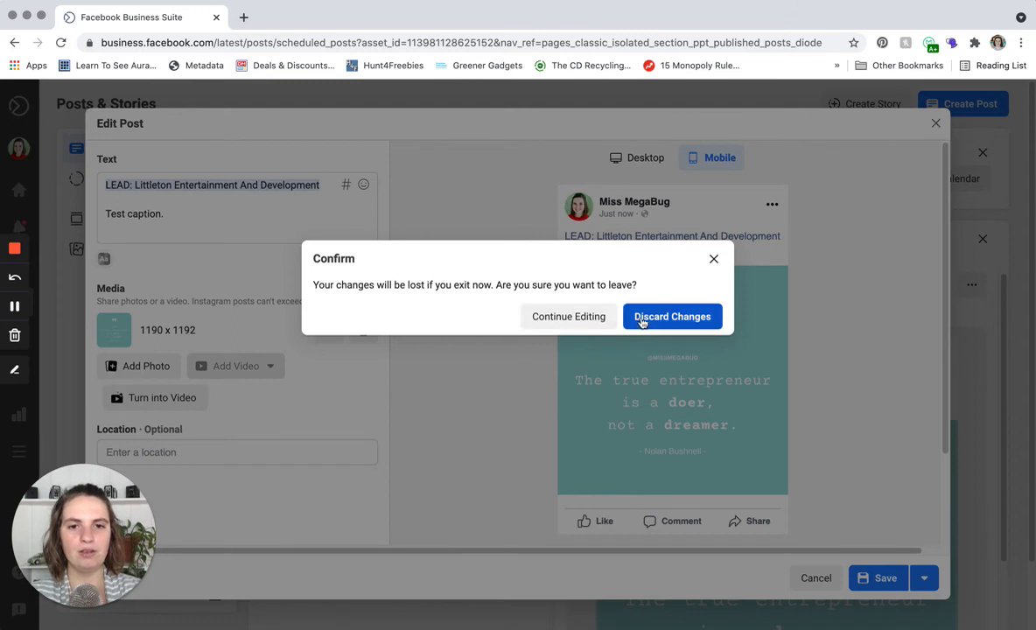
left_click(640, 319)
- Delete the scheduled Facebook post that tags LEAD: Littleton Entertainment And Development
left_click(966, 290)
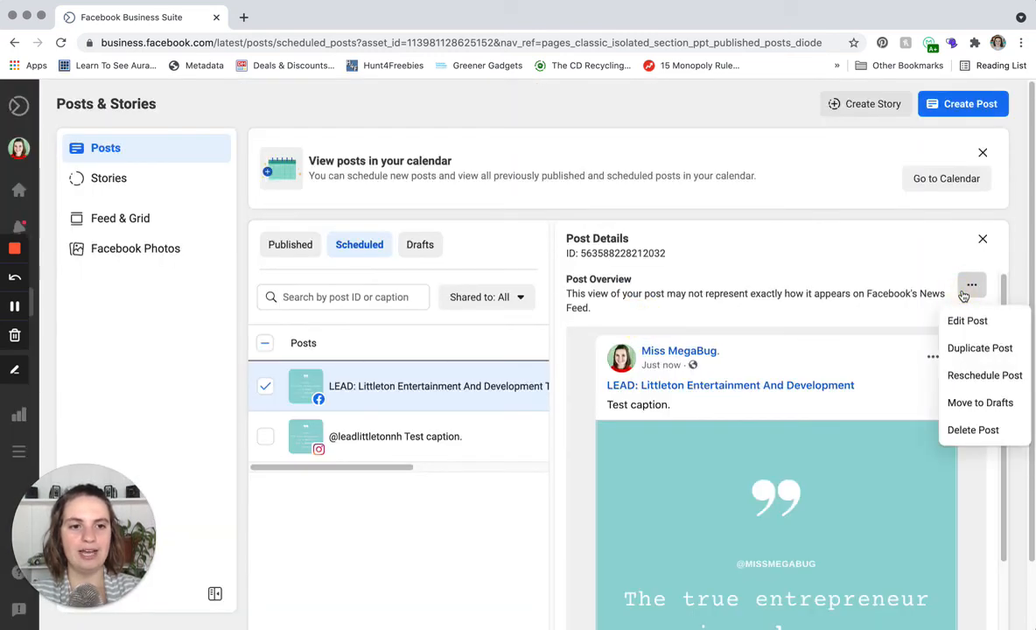
left_click(981, 350)
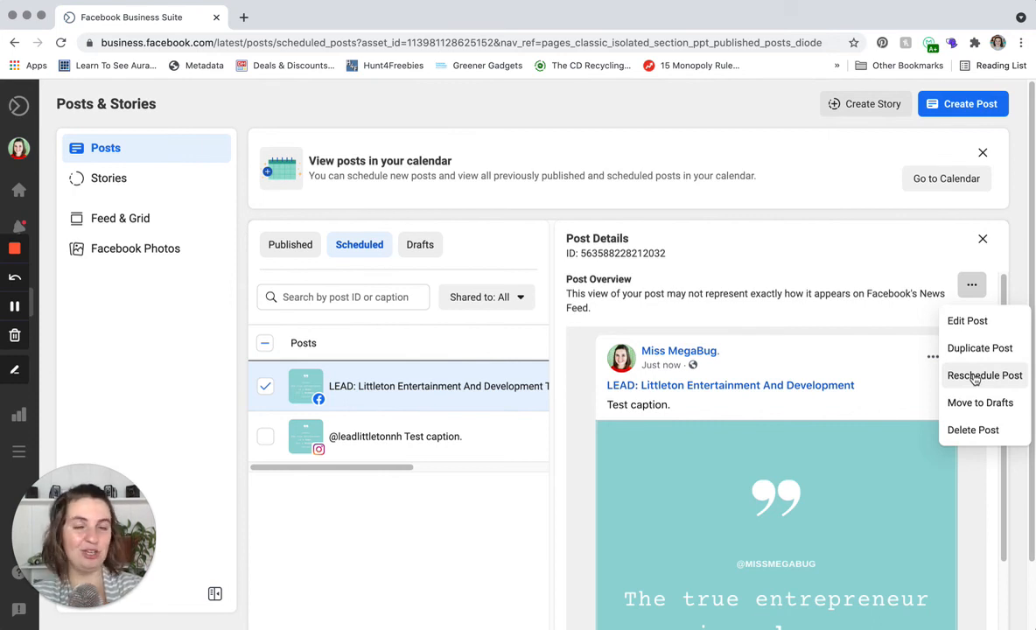
left_click(973, 430)
left_click(703, 315)
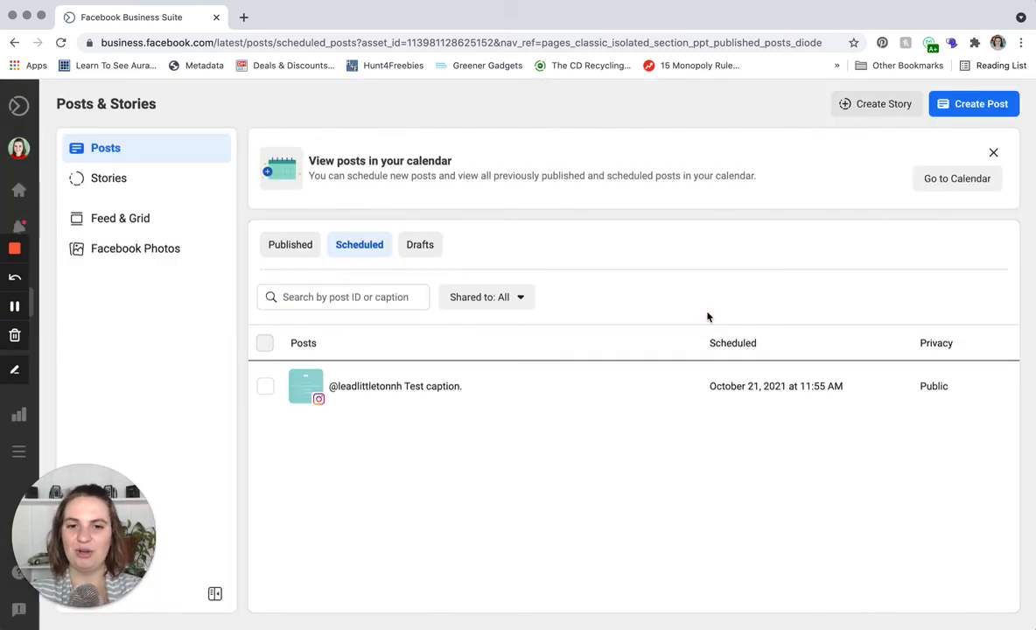
left_click(573, 398)
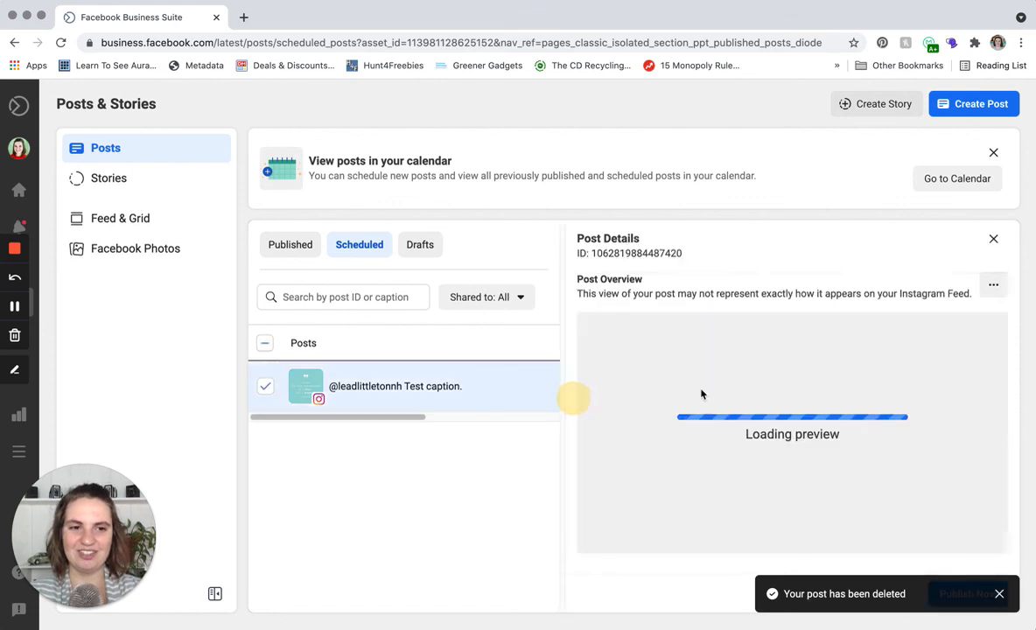
left_click(971, 285)
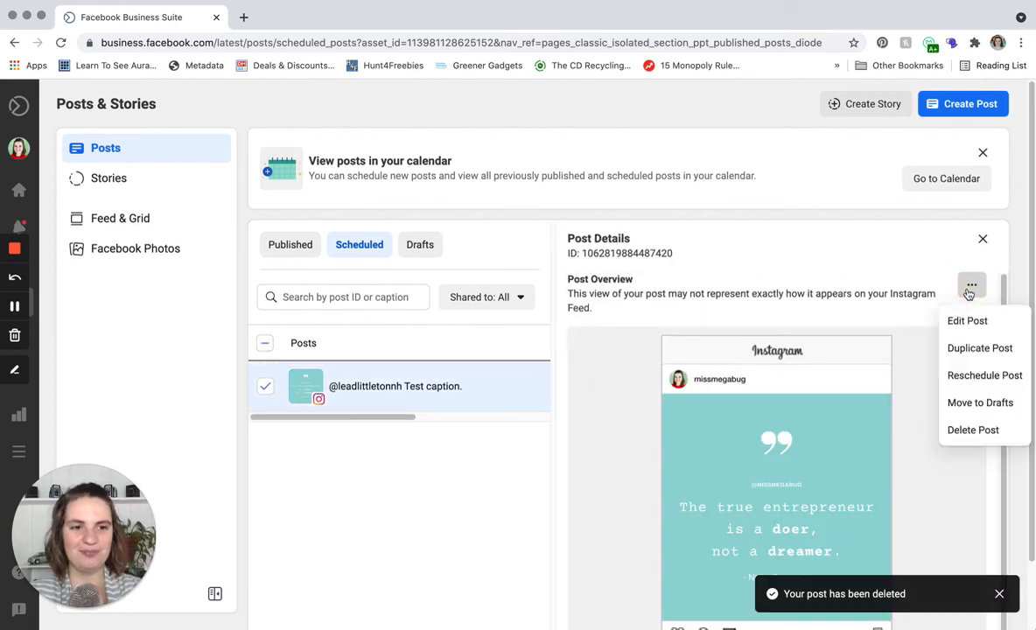
left_click(970, 433)
left_click(698, 317)
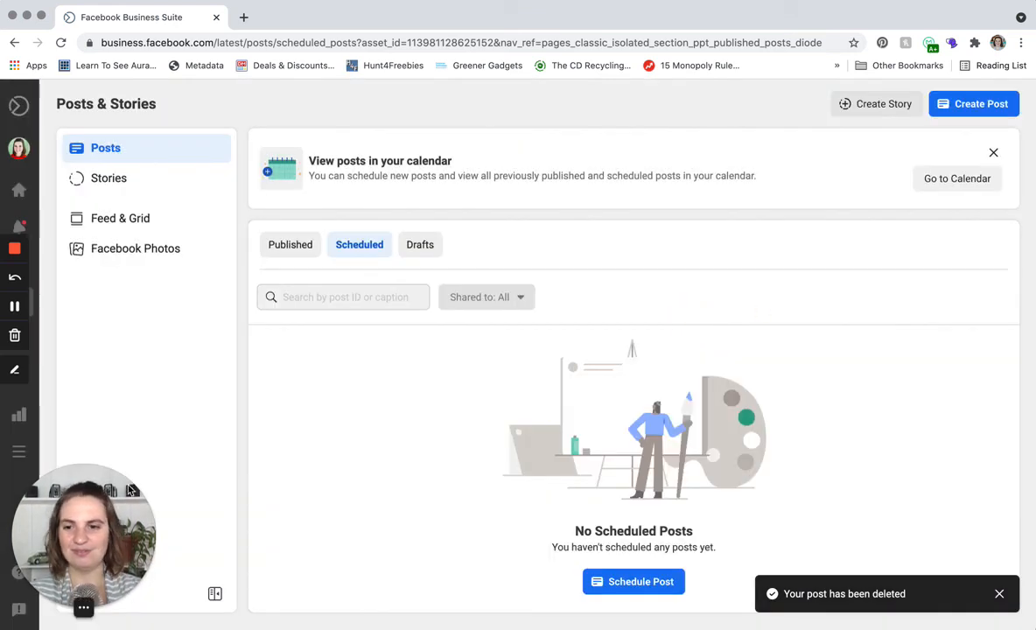
left_click(91, 607)
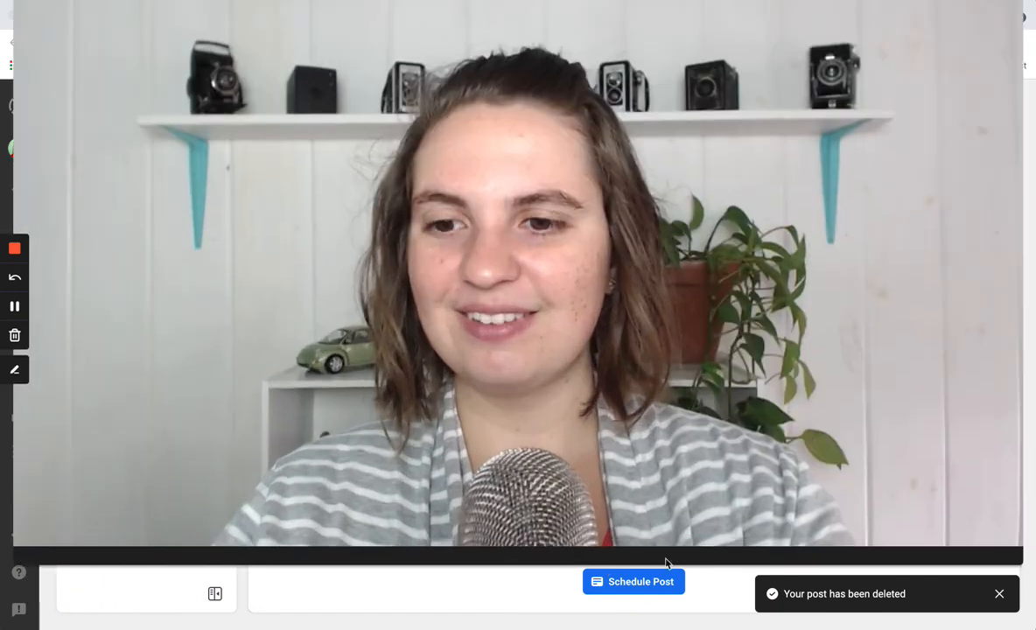